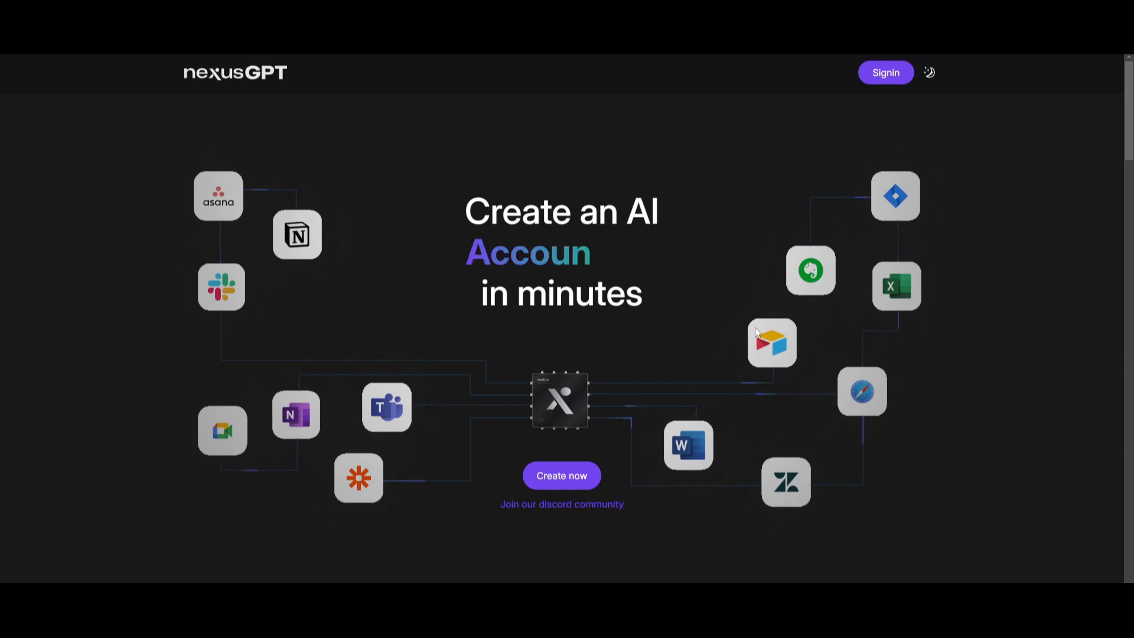
- Look through the nexusGPT landing page down to its sections on custom AI assistants and the marketplace
{"action": "scroll", "coordinate": [793, 342], "scroll_direction": "down", "scroll_amount": 8}
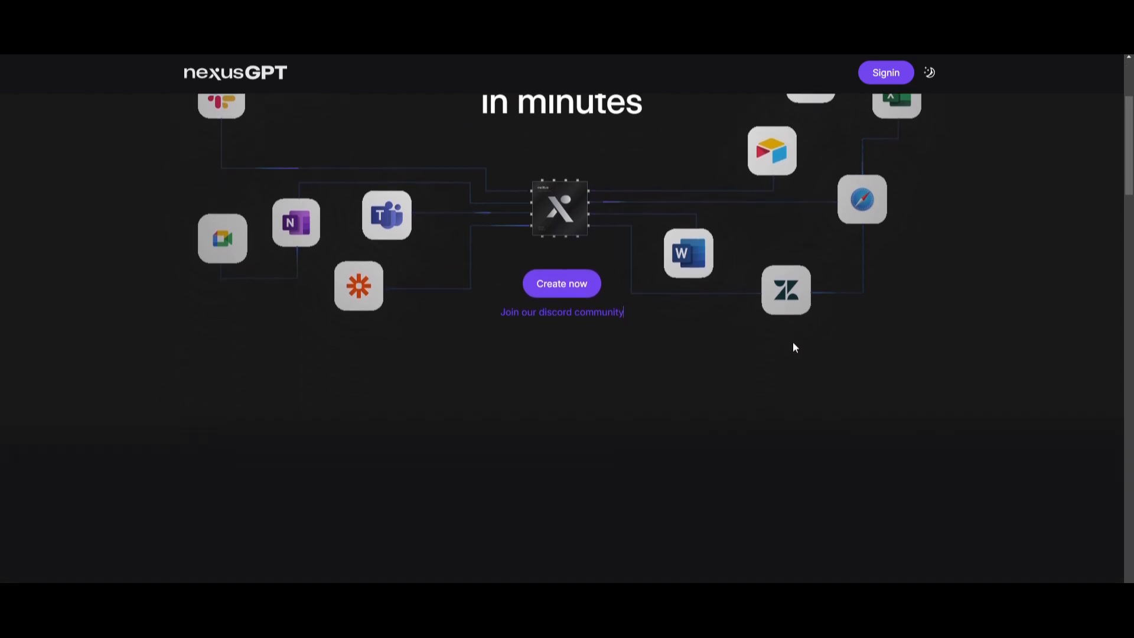
{"action": "scroll", "coordinate": [790, 343], "scroll_direction": "down", "scroll_amount": 8}
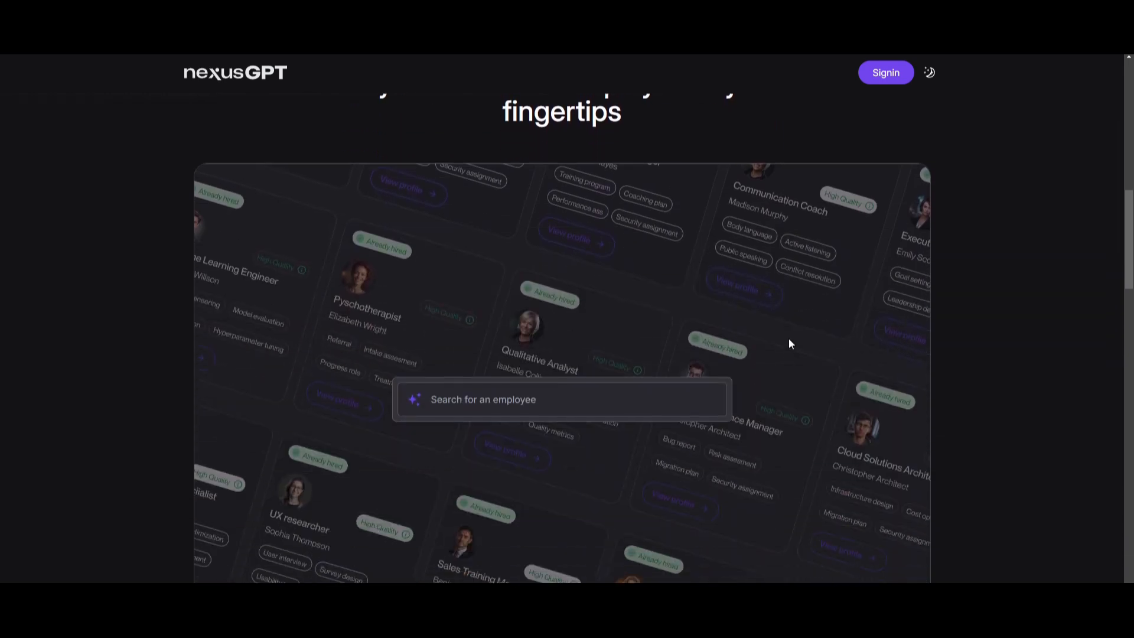
{"action": "scroll", "coordinate": [788, 341], "scroll_direction": "down", "scroll_amount": 6}
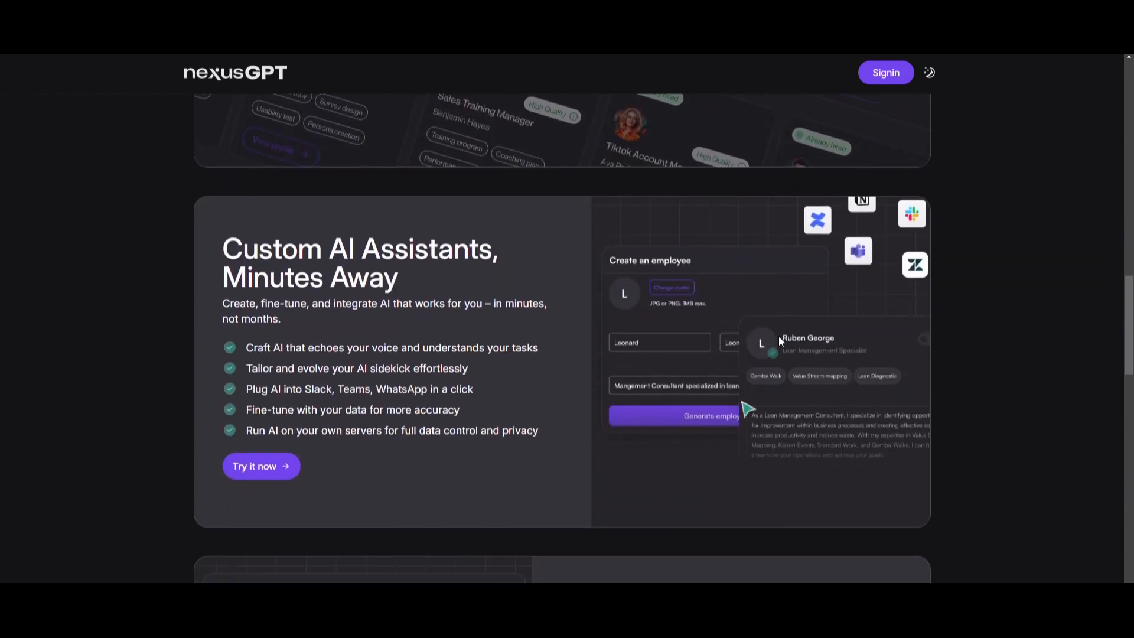
{"action": "scroll", "coordinate": [777, 340], "scroll_direction": "down", "scroll_amount": 6}
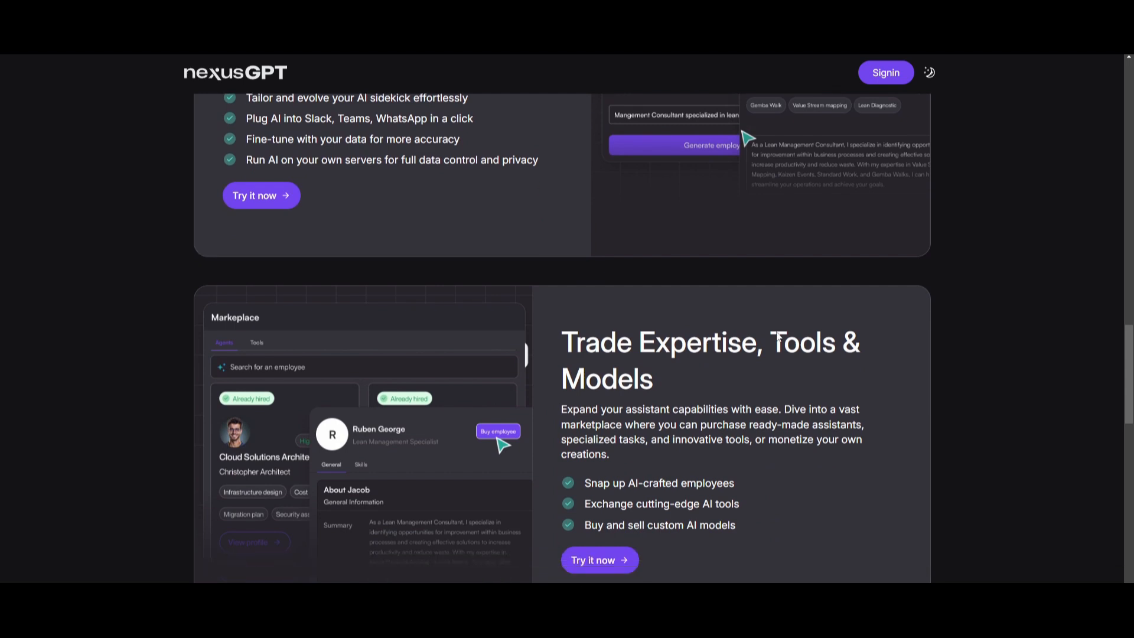
{"action": "scroll", "coordinate": [776, 335], "scroll_direction": "down", "scroll_amount": 4}
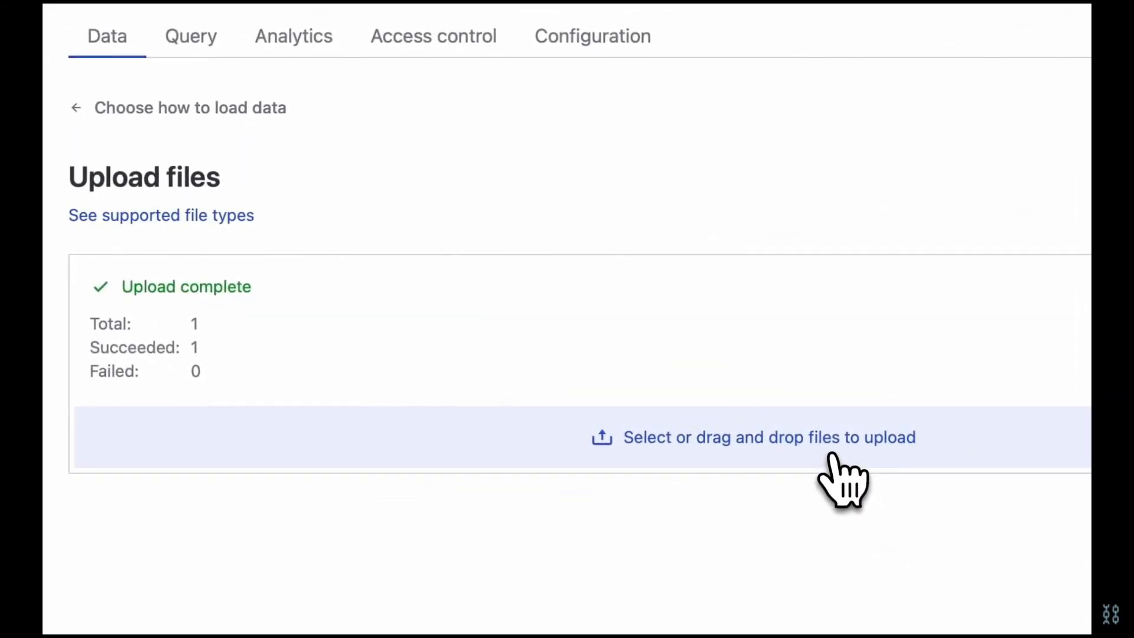
{"action": "left_click", "coordinate": [757, 456]}
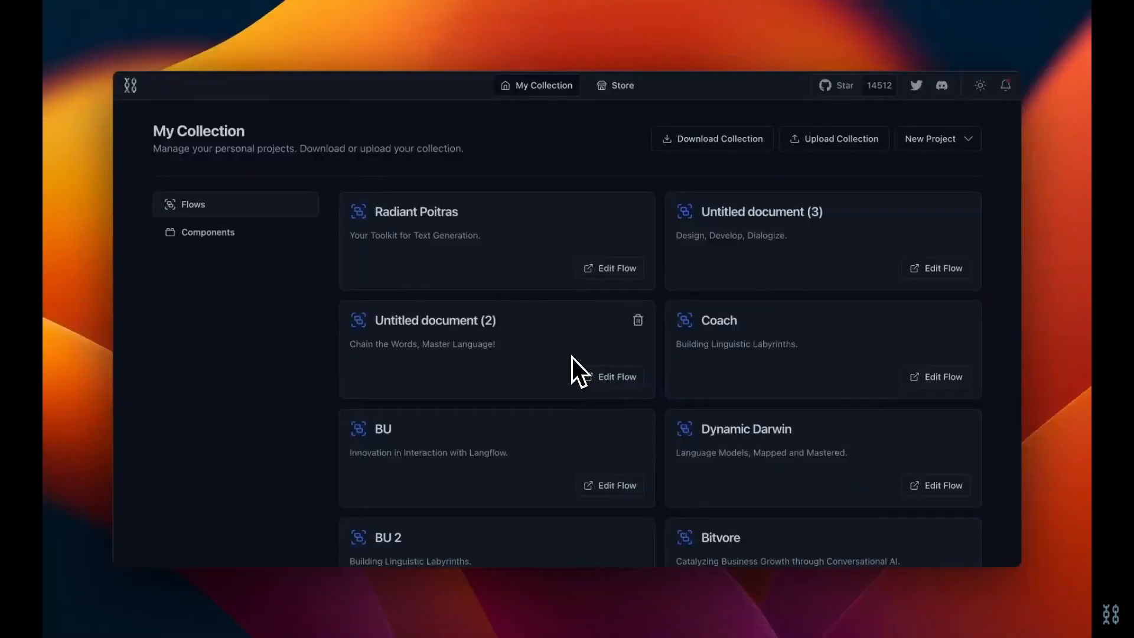
- Open the Langflow Store and search its flows and components for "vectara"
{"action": "left_click", "coordinate": [621, 88]}
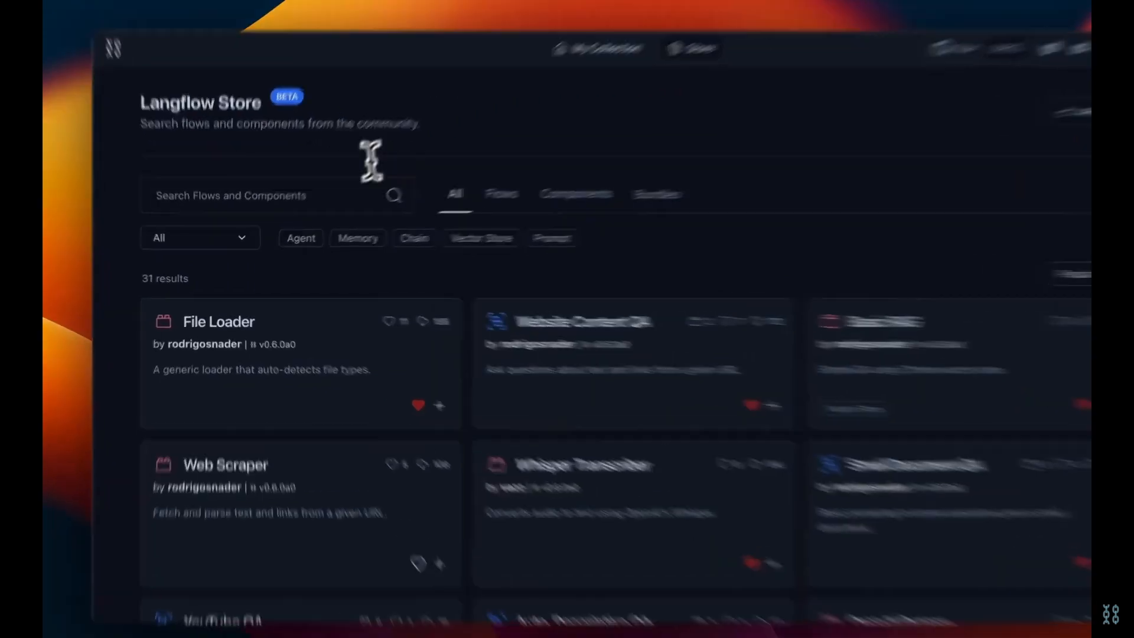
{"action": "left_click", "coordinate": [360, 193]}
{"action": "type", "text": "vectara"}
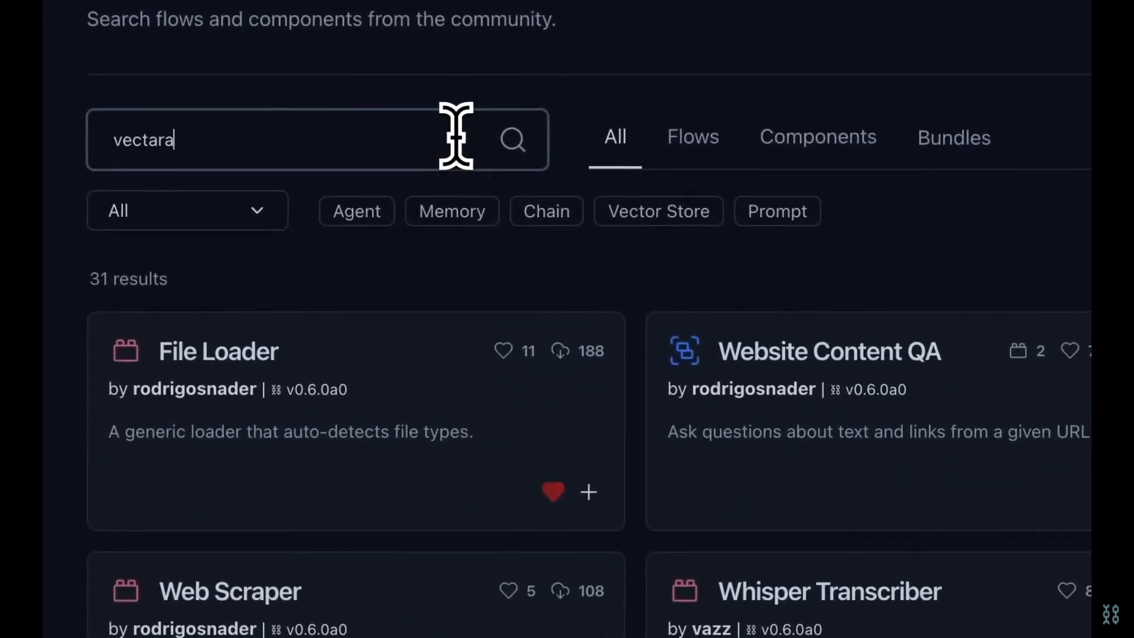
{"action": "key", "text": "Return"}
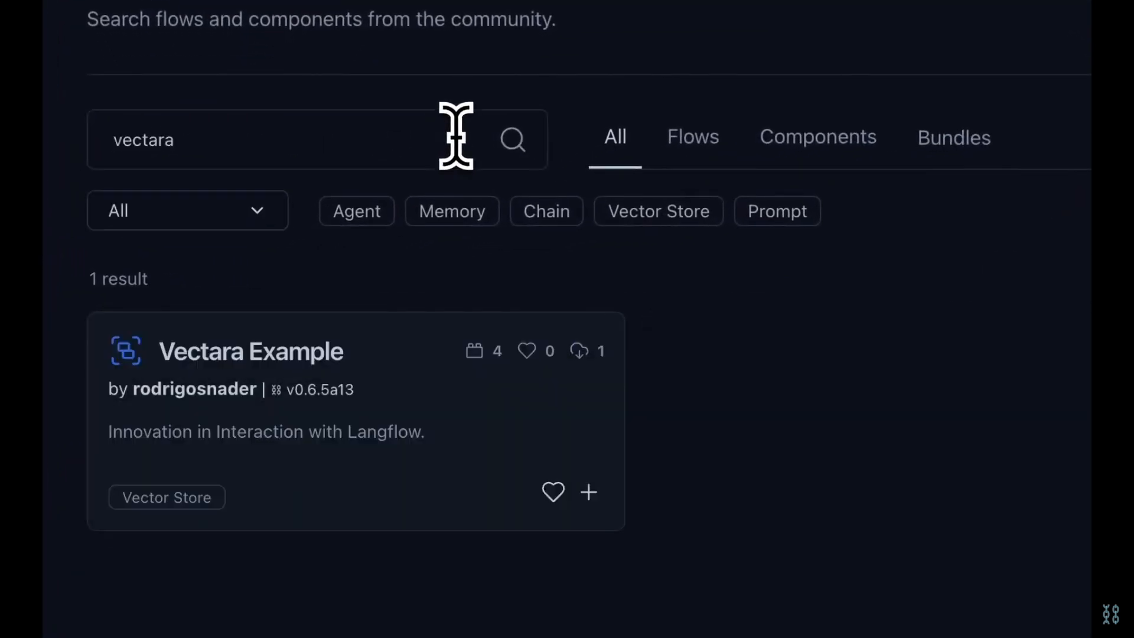
- Like and install the Vectara Example flow, and open it for editing from the personal collection
{"action": "left_click", "coordinate": [556, 493]}
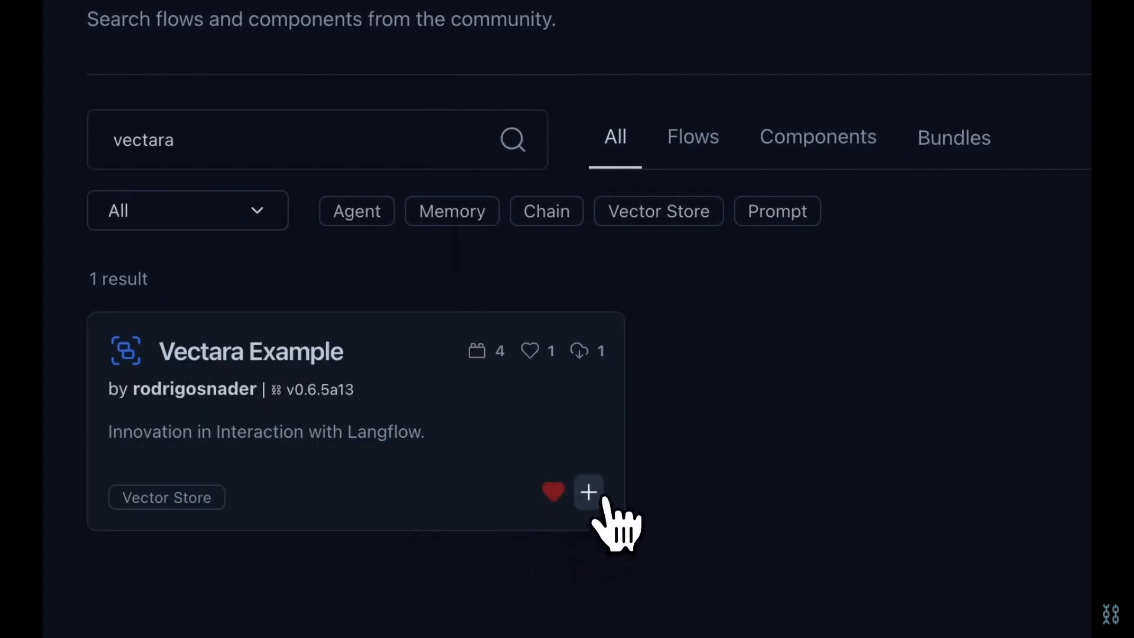
{"action": "left_click", "coordinate": [589, 492]}
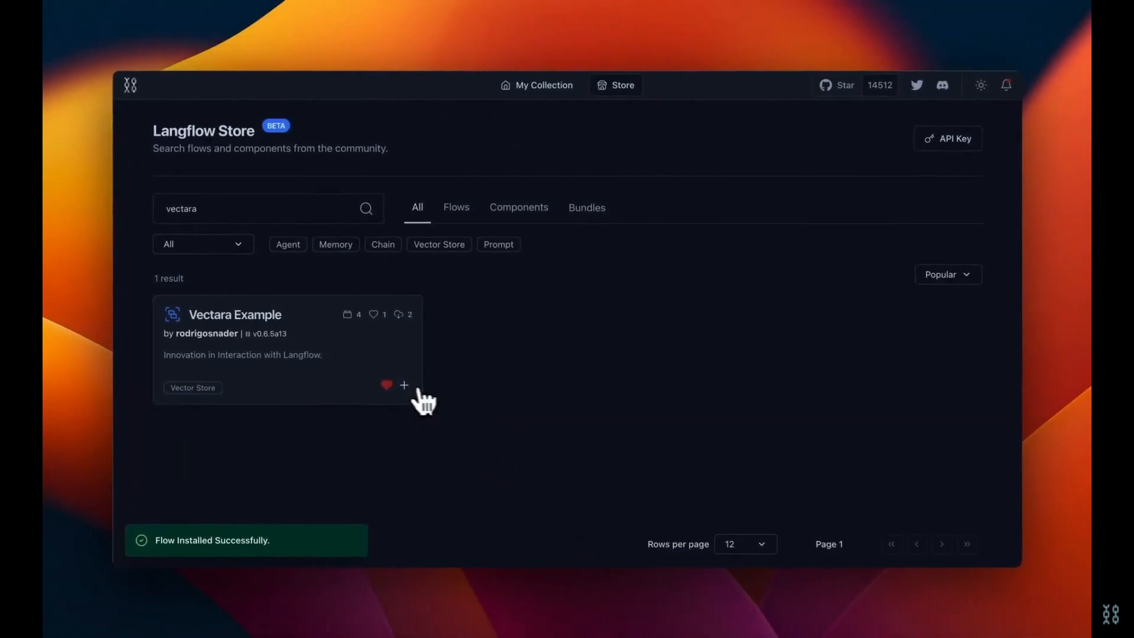
{"action": "left_click", "coordinate": [543, 93]}
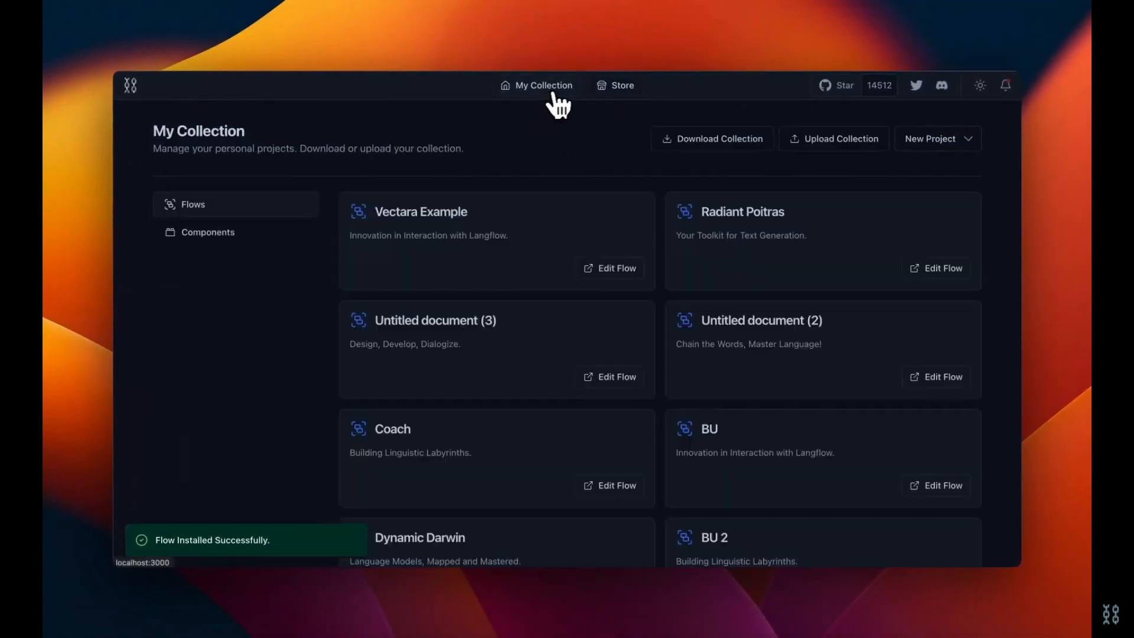
{"action": "left_click", "coordinate": [597, 270]}
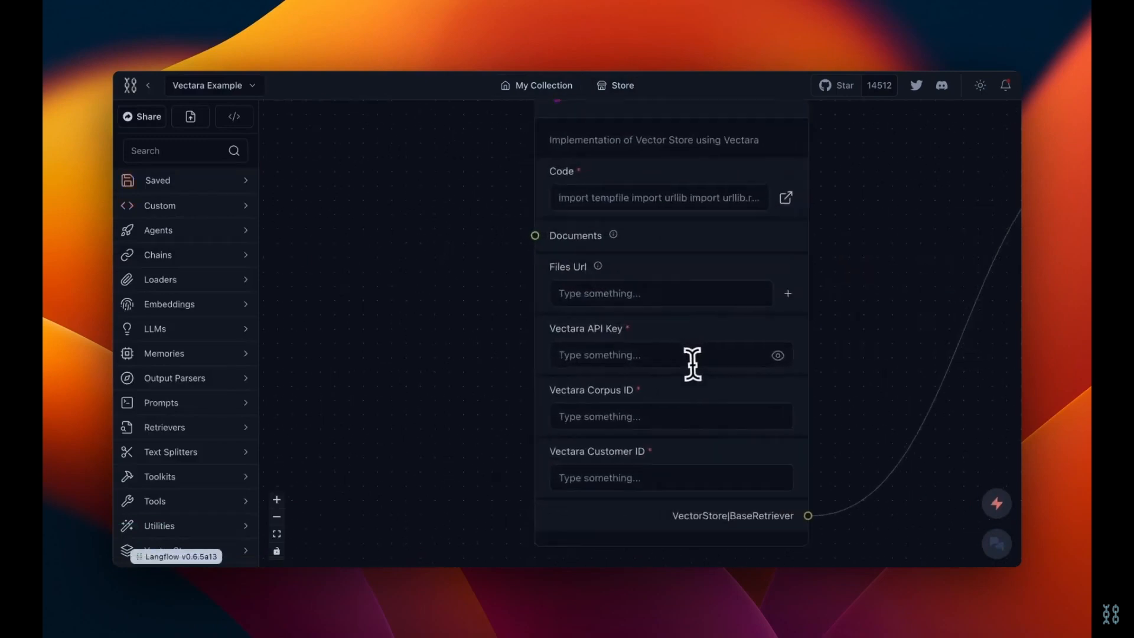
- Fill in the Vectara node's API key, set its corpus ID to 8 and enter the customer ID
{"action": "scroll", "coordinate": [693, 363], "scroll_direction": "up", "scroll_amount": 2}
{"action": "left_click", "coordinate": [665, 358]}
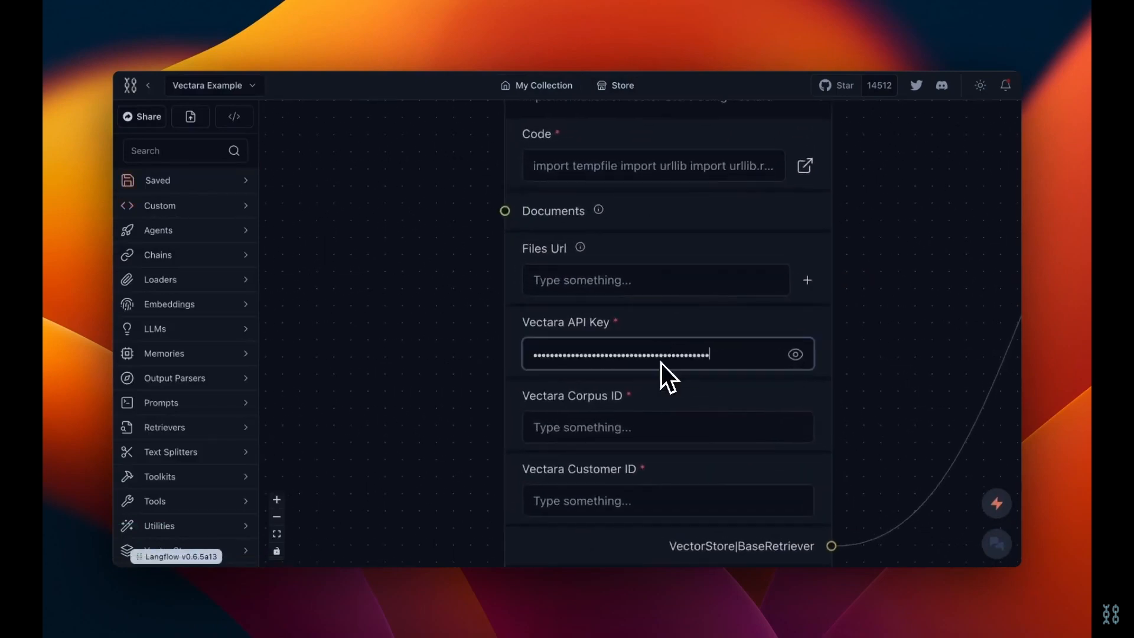
{"action": "left_click", "coordinate": [651, 436]}
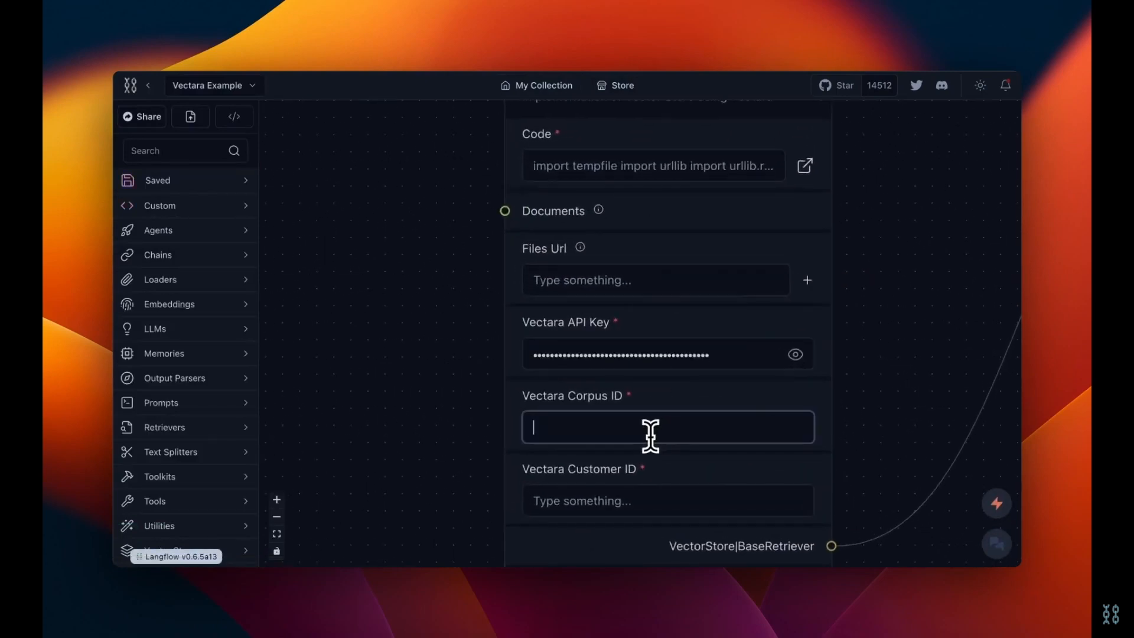
{"action": "left_click", "coordinate": [636, 489]}
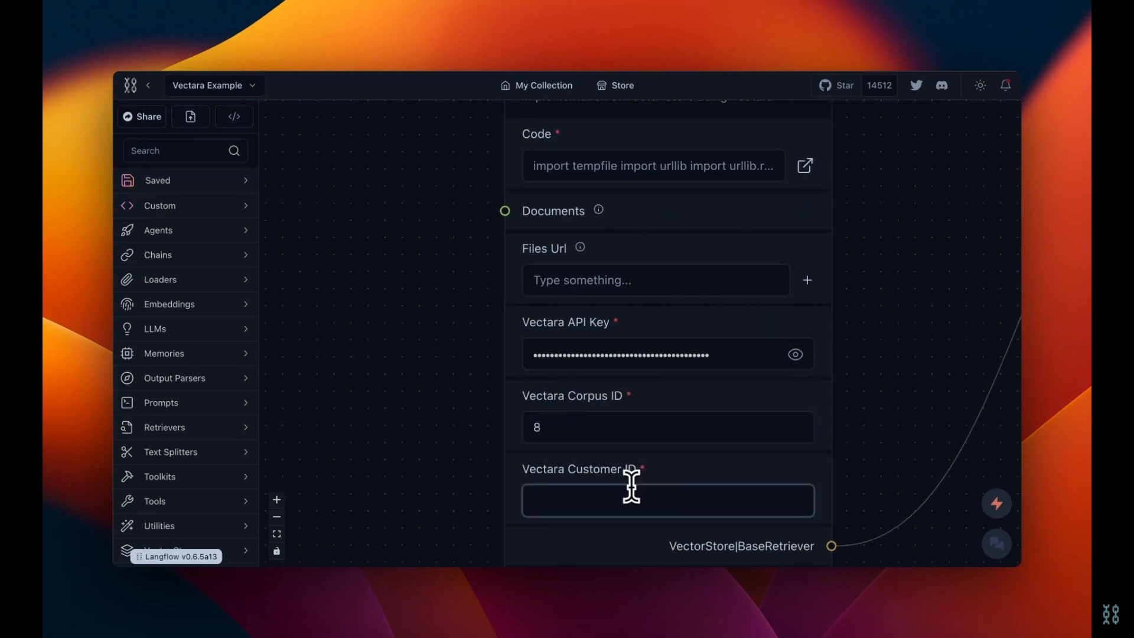
{"action": "left_click", "coordinate": [866, 391]}
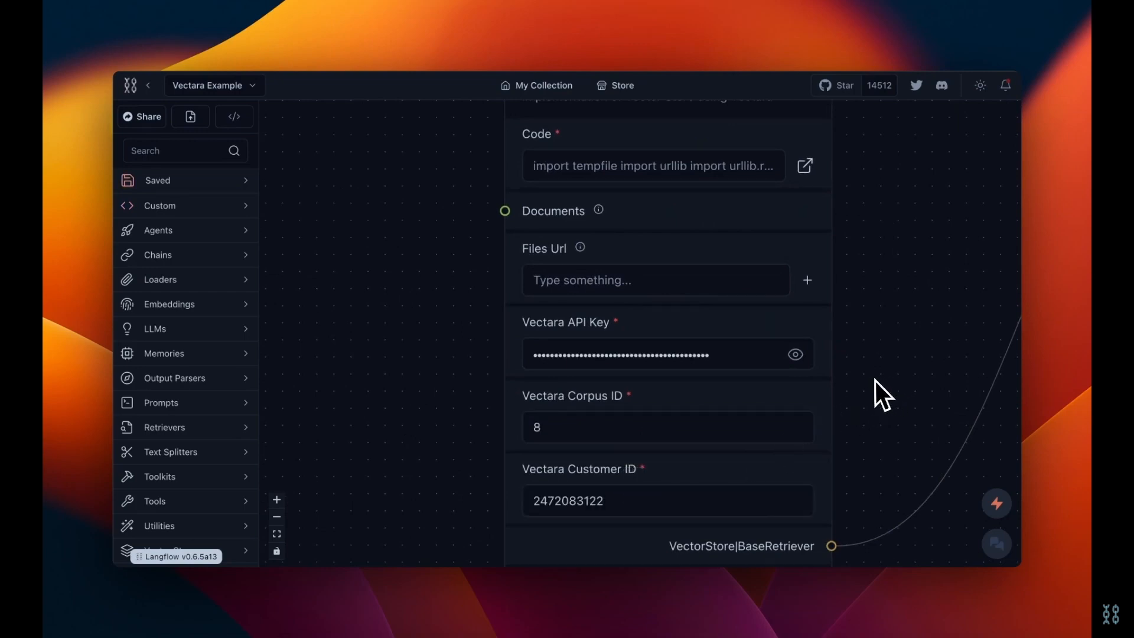
- Build the Vectara Example flow and open its chat
{"action": "left_click", "coordinate": [277, 535]}
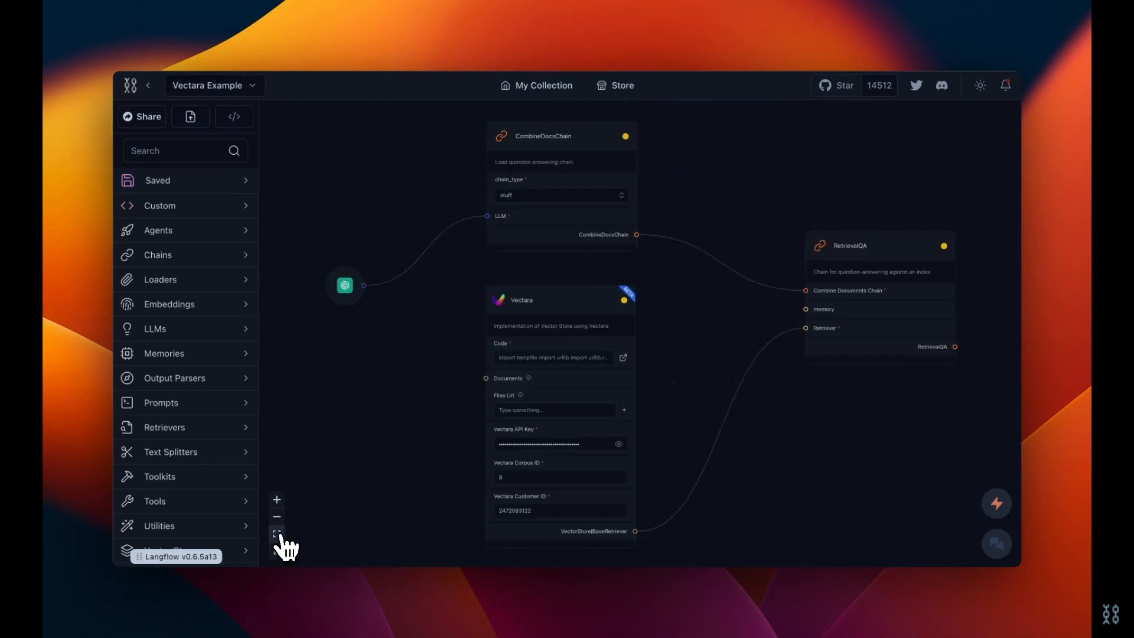
{"action": "left_click_drag", "start_coordinate": [685, 385], "coordinate": [716, 366]}
{"action": "left_click", "coordinate": [997, 507]}
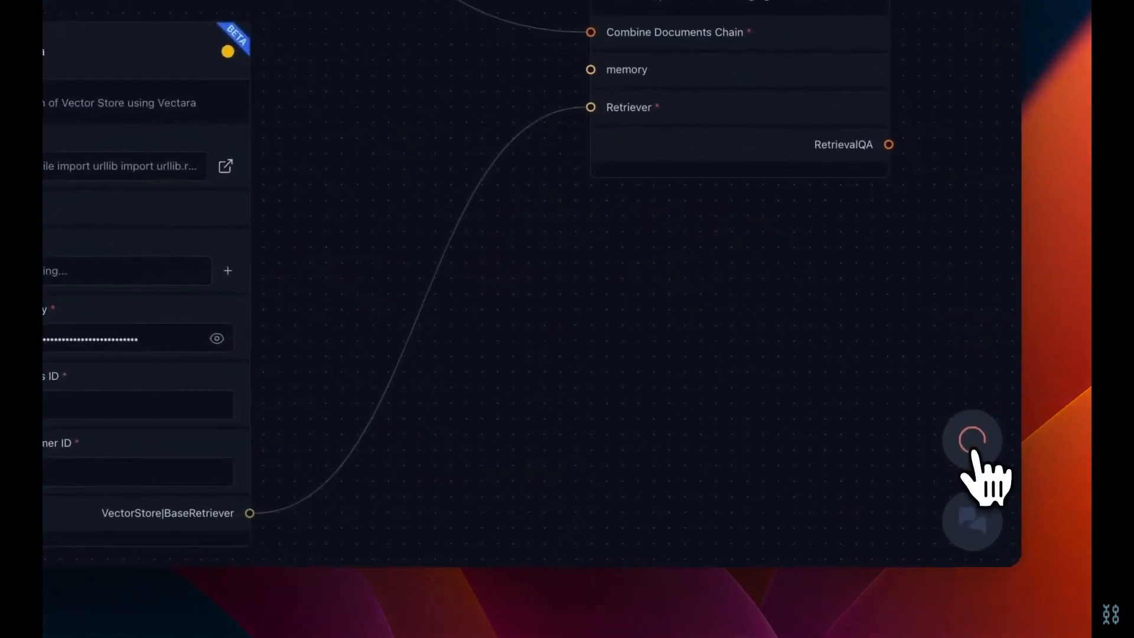
{"action": "left_click", "coordinate": [973, 526]}
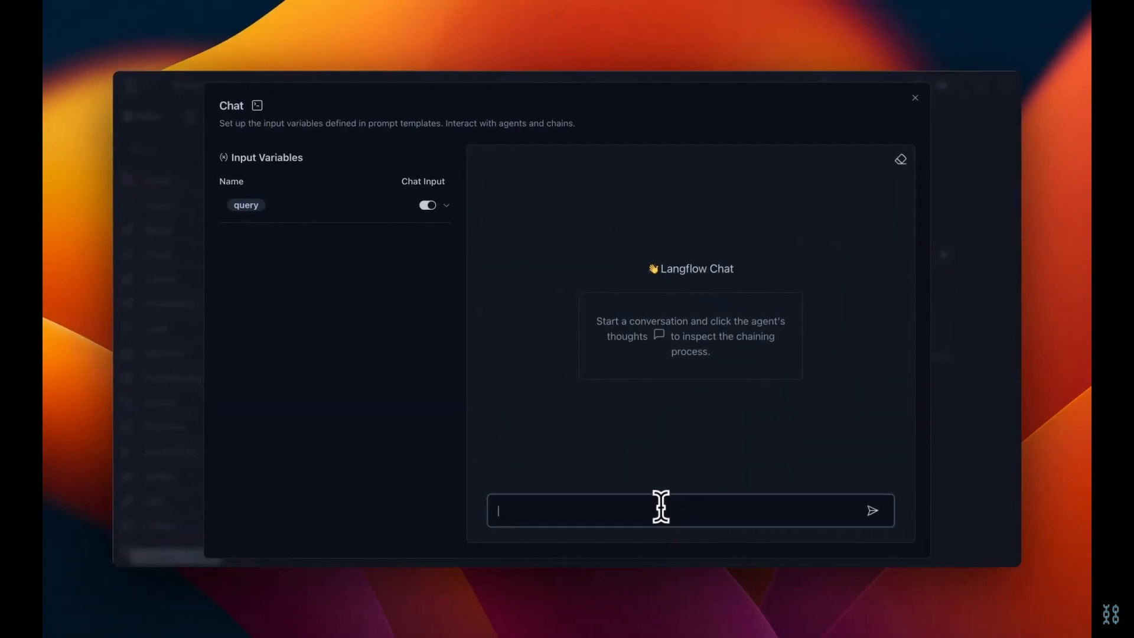
- Ask the chat "When is it best to use the max log likelihood as a loss function?" and read through the answer
{"action": "type", "text": "When is it best to us"}
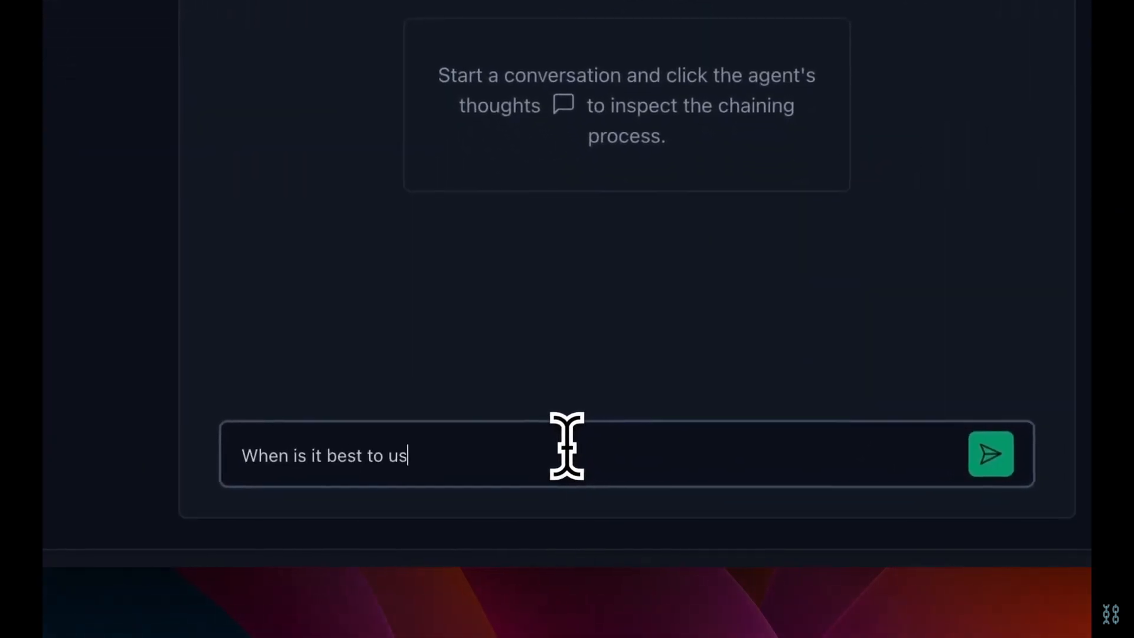
{"action": "type", "text": "e the max log likelihood as a loss function?"}
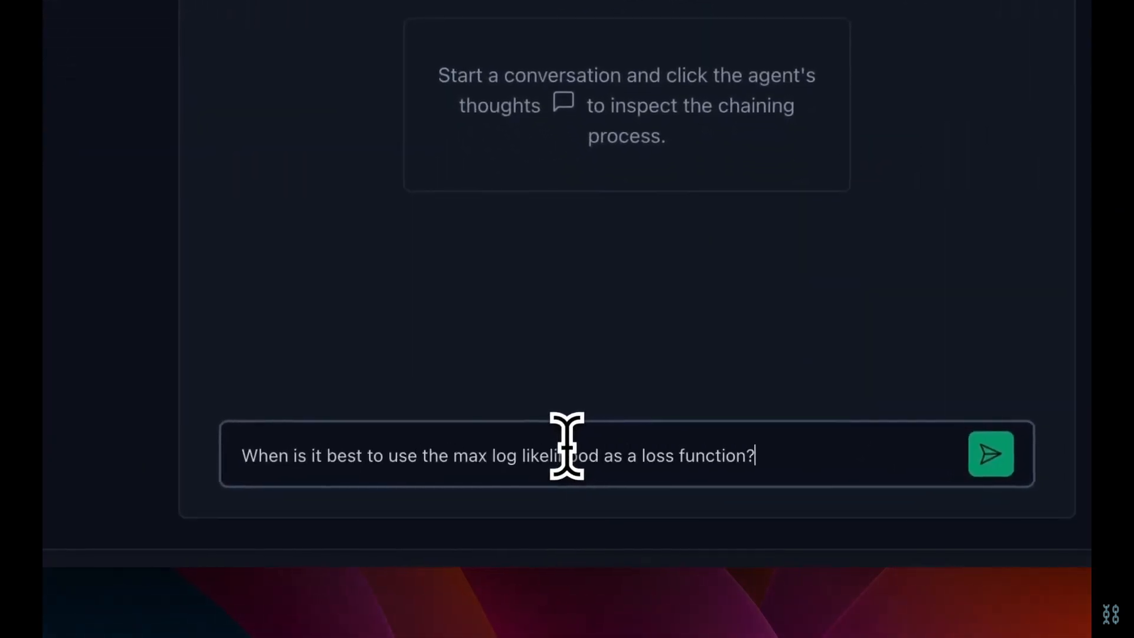
{"action": "key", "text": "Return"}
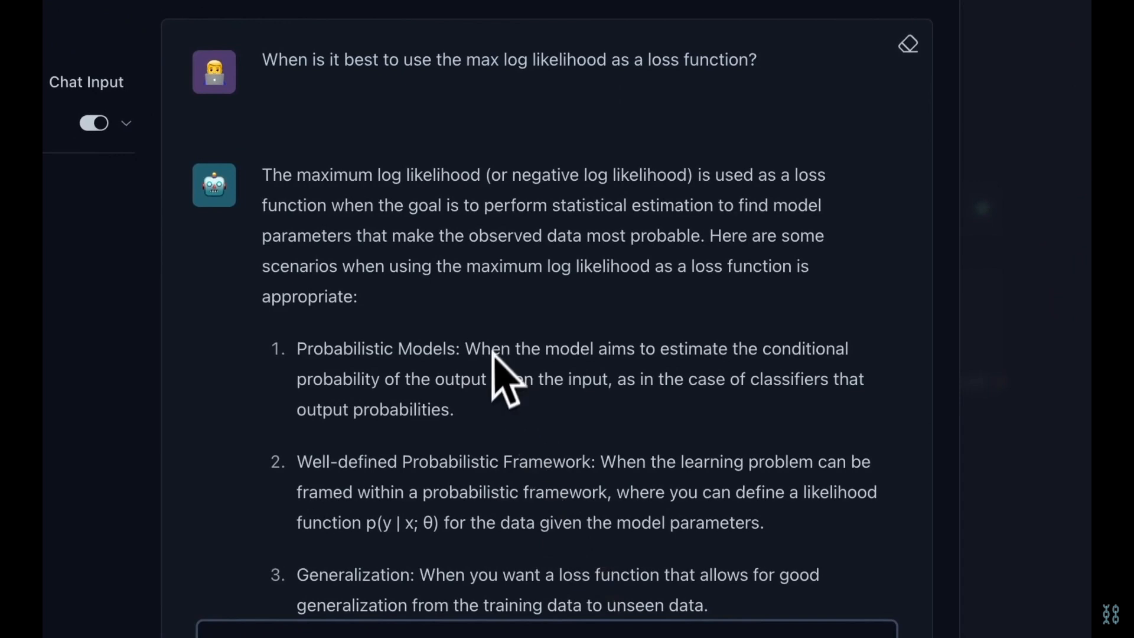
{"action": "scroll", "coordinate": [498, 417], "scroll_direction": "down", "scroll_amount": 2}
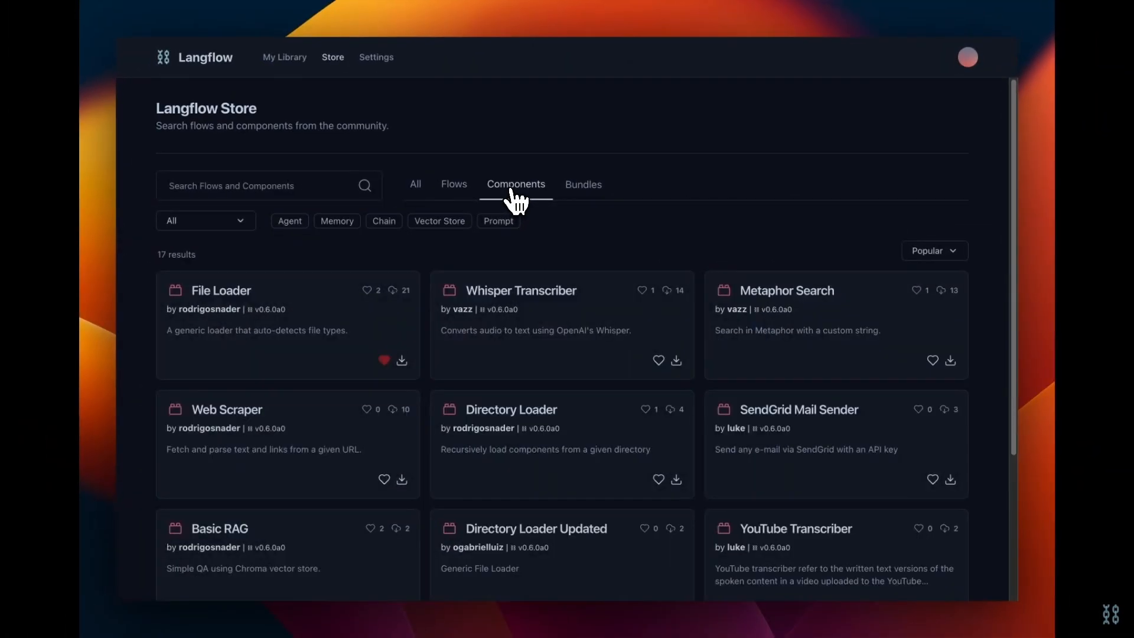
- Filter the store's components by Vector Store and clear that filter again
{"action": "left_click", "coordinate": [447, 222]}
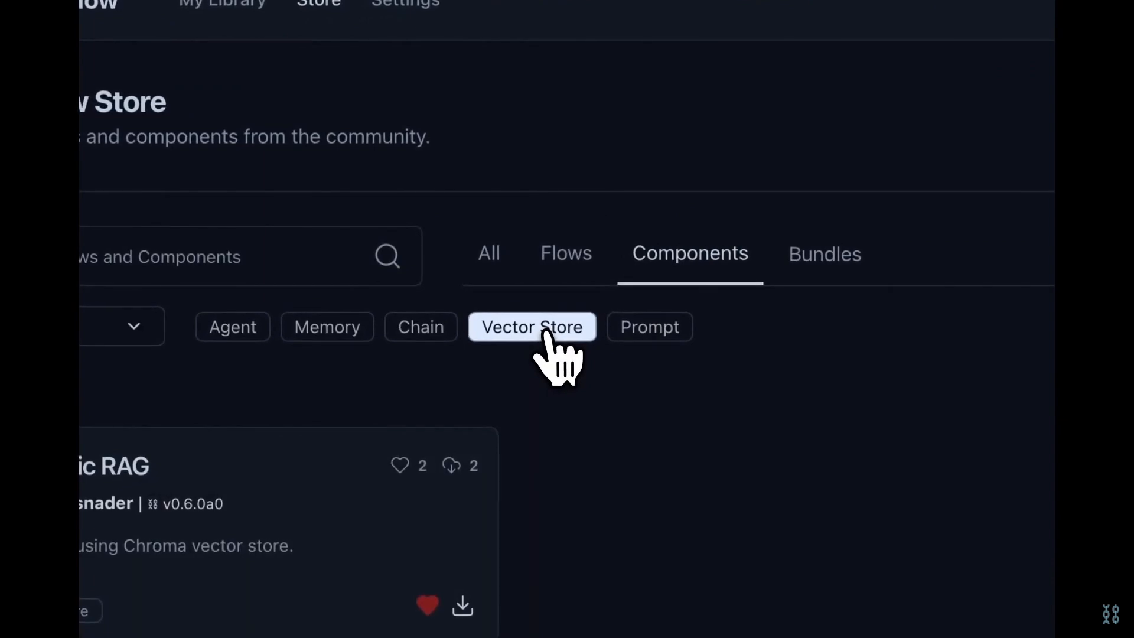
{"action": "left_click", "coordinate": [543, 330]}
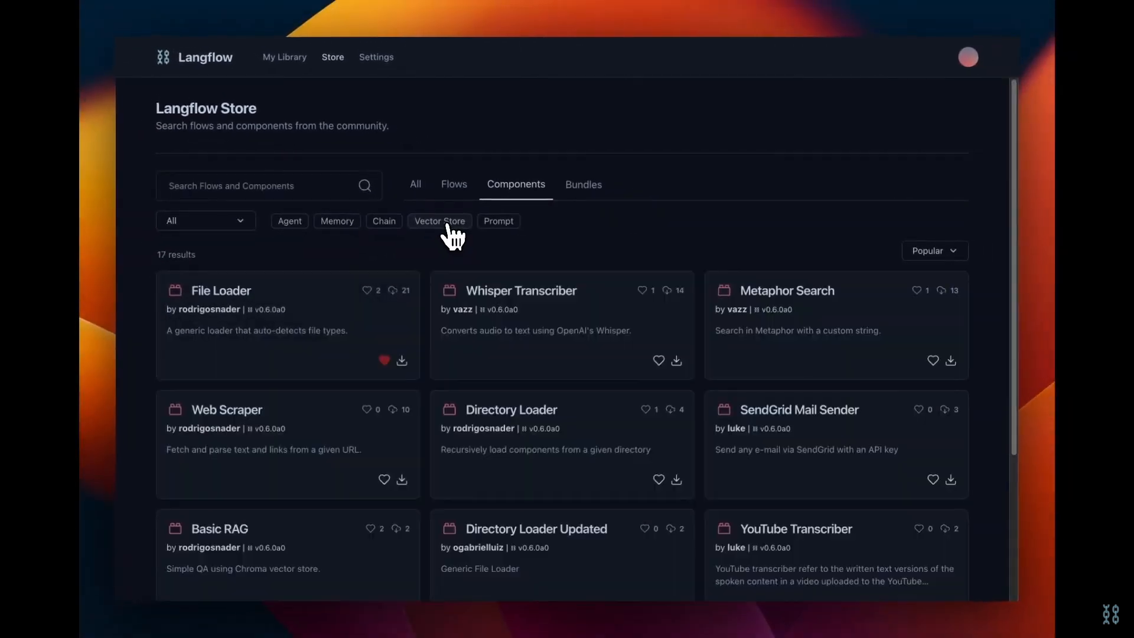
- Search all flows and components in the store for "Youtube" and like the YouTube Transcriber component
{"action": "left_click", "coordinate": [416, 186]}
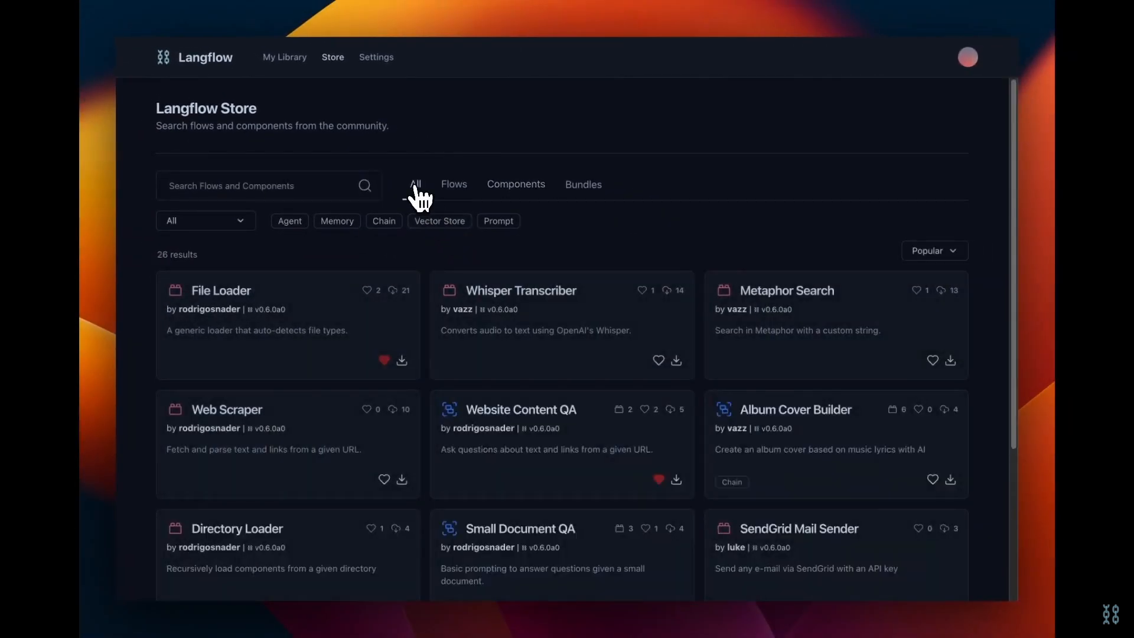
{"action": "left_click", "coordinate": [372, 196]}
{"action": "type", "text": "Yo"}
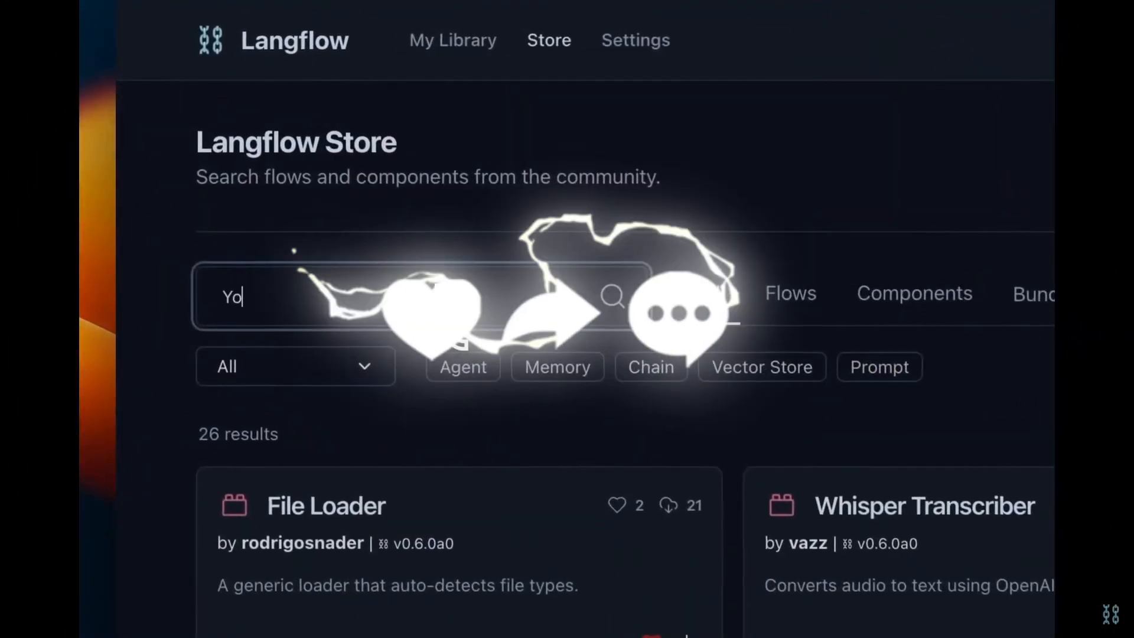
{"action": "type", "text": "utube"}
{"action": "key", "text": "Return"}
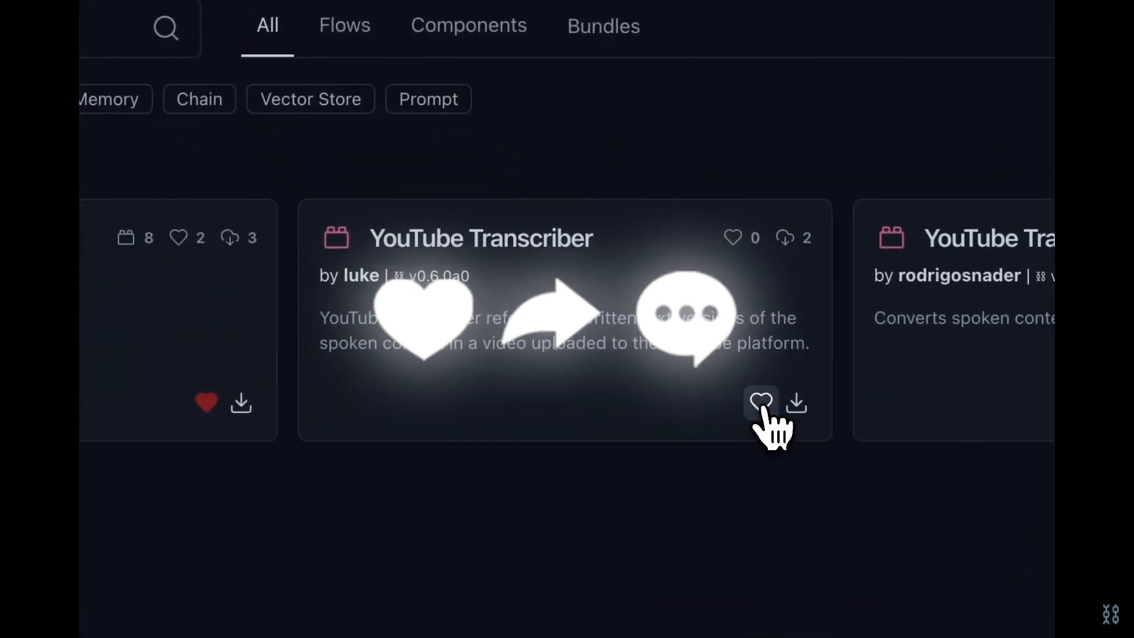
{"action": "left_click", "coordinate": [762, 402]}
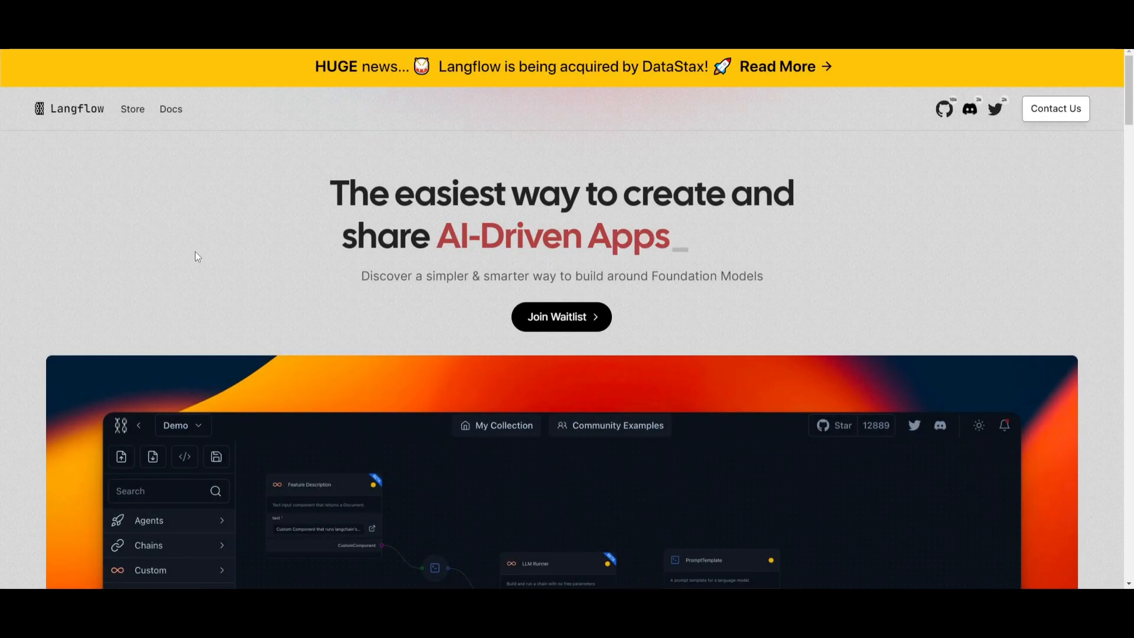
- Look over the Langflow homepage, including its demo flow preview and the start of the section on simplicity and flexibility
{"action": "scroll", "coordinate": [198, 247], "scroll_direction": "down", "scroll_amount": 5}
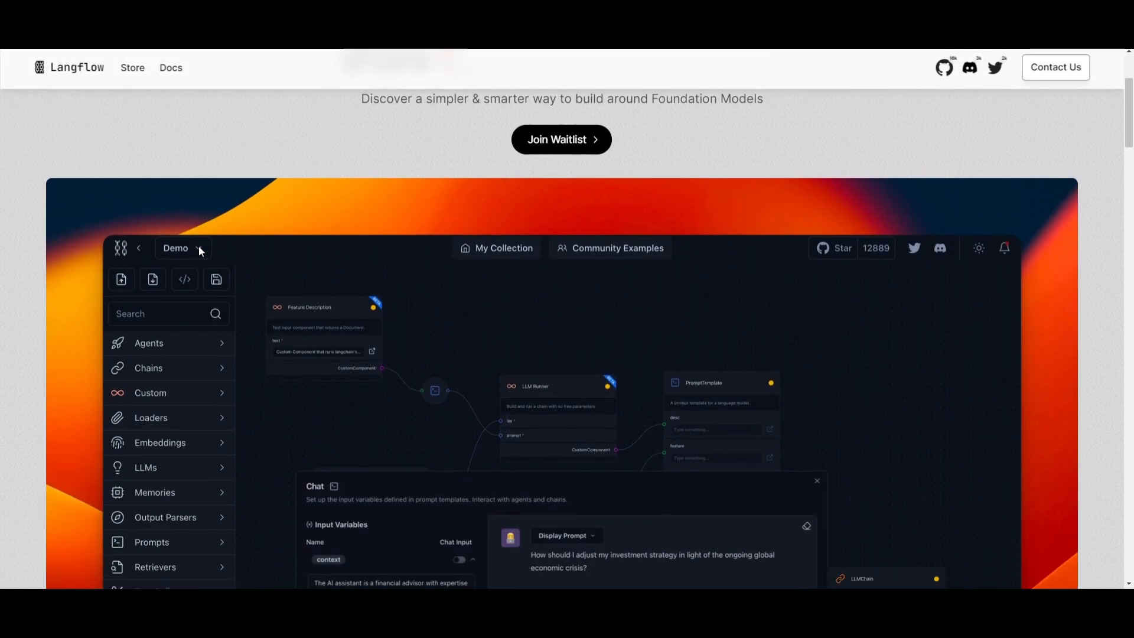
{"action": "scroll", "coordinate": [198, 246], "scroll_direction": "up", "scroll_amount": 5}
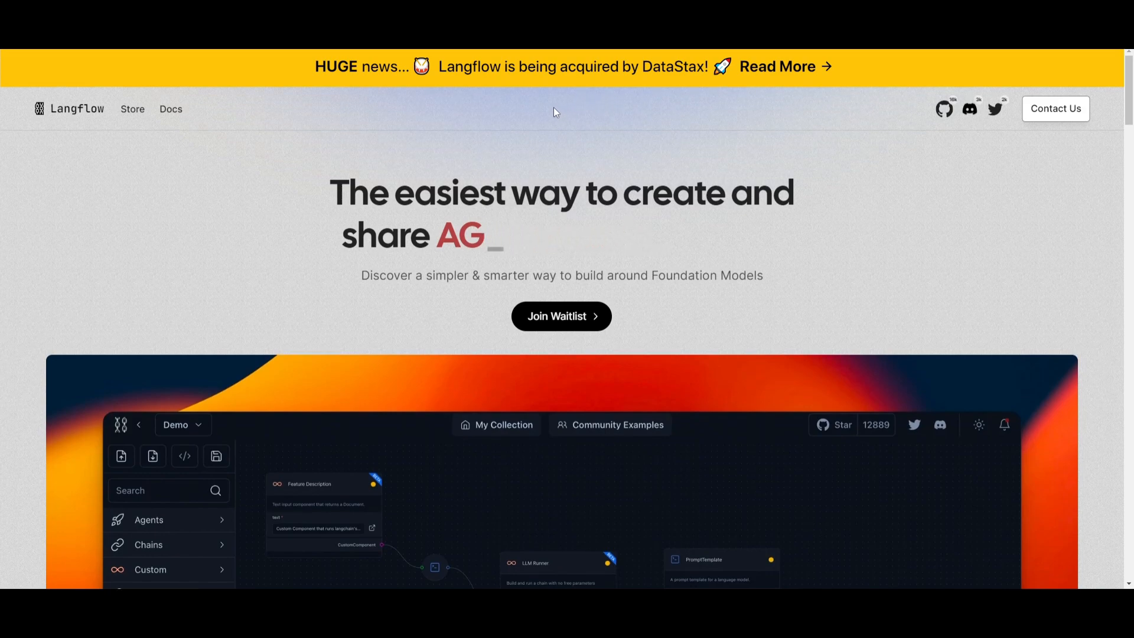
{"action": "scroll", "coordinate": [555, 112], "scroll_direction": "down", "scroll_amount": 5}
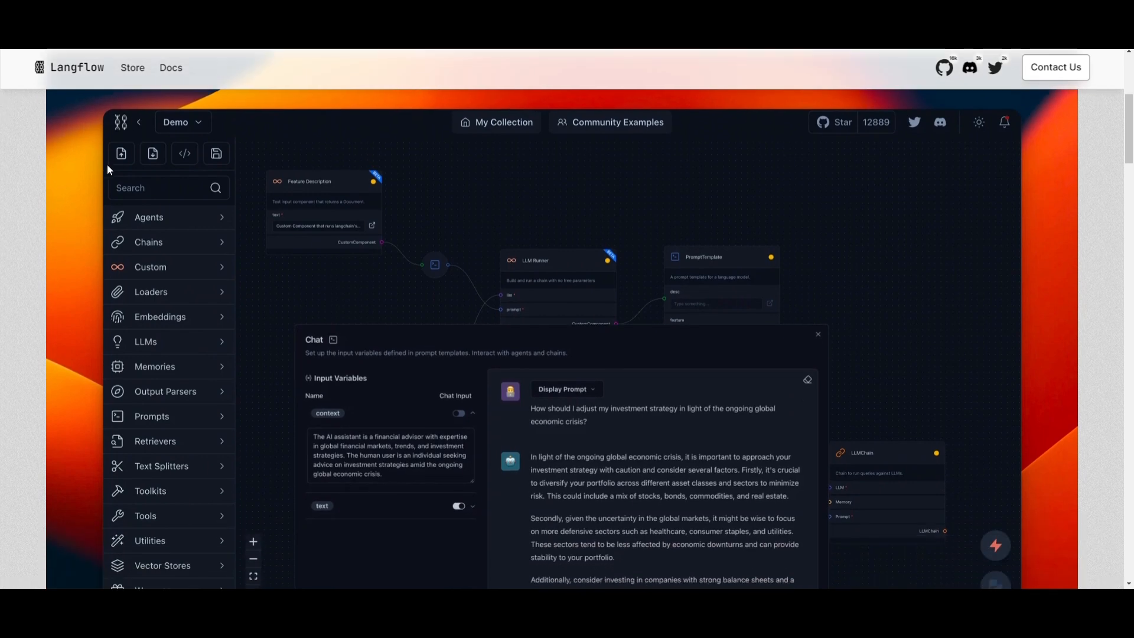
{"action": "scroll", "coordinate": [104, 161], "scroll_direction": "down", "scroll_amount": 1}
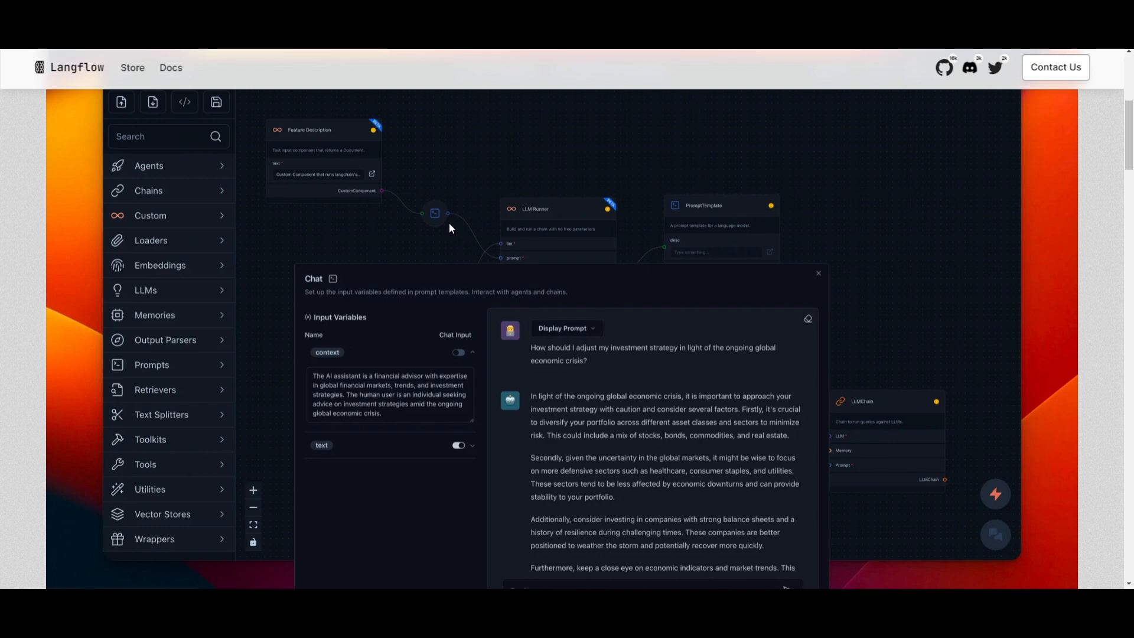
{"action": "scroll", "coordinate": [449, 220], "scroll_direction": "down", "scroll_amount": 4}
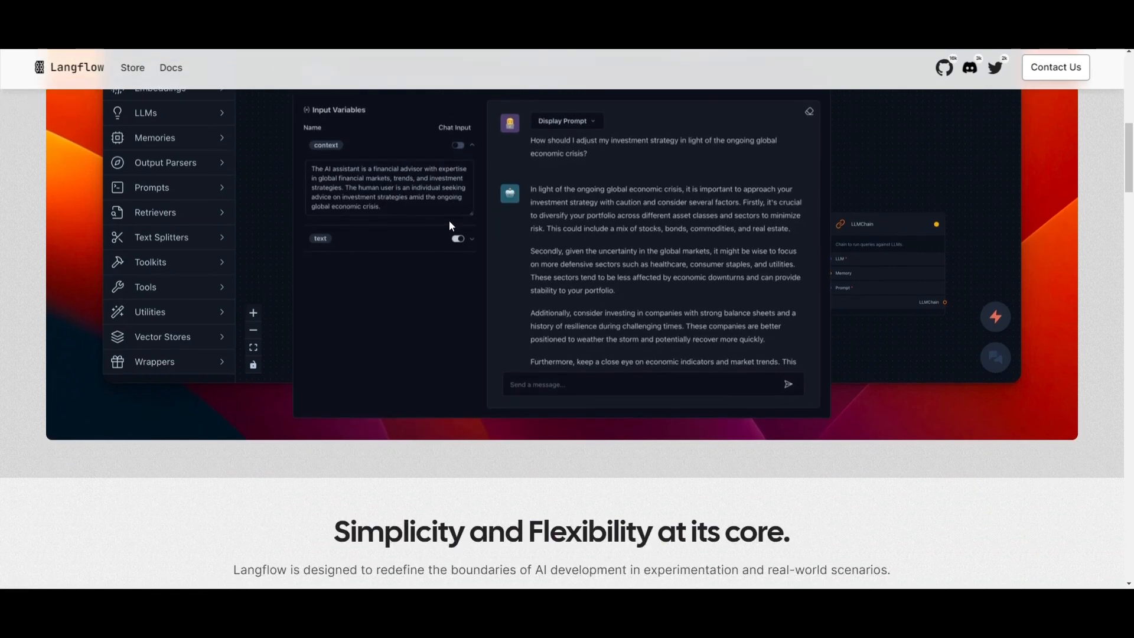
- Read through the homepage's feature sections, covering prompt variables, fine-tuning, group and custom components, Python support and integrations
{"action": "scroll", "coordinate": [365, 280], "scroll_direction": "down", "scroll_amount": 1}
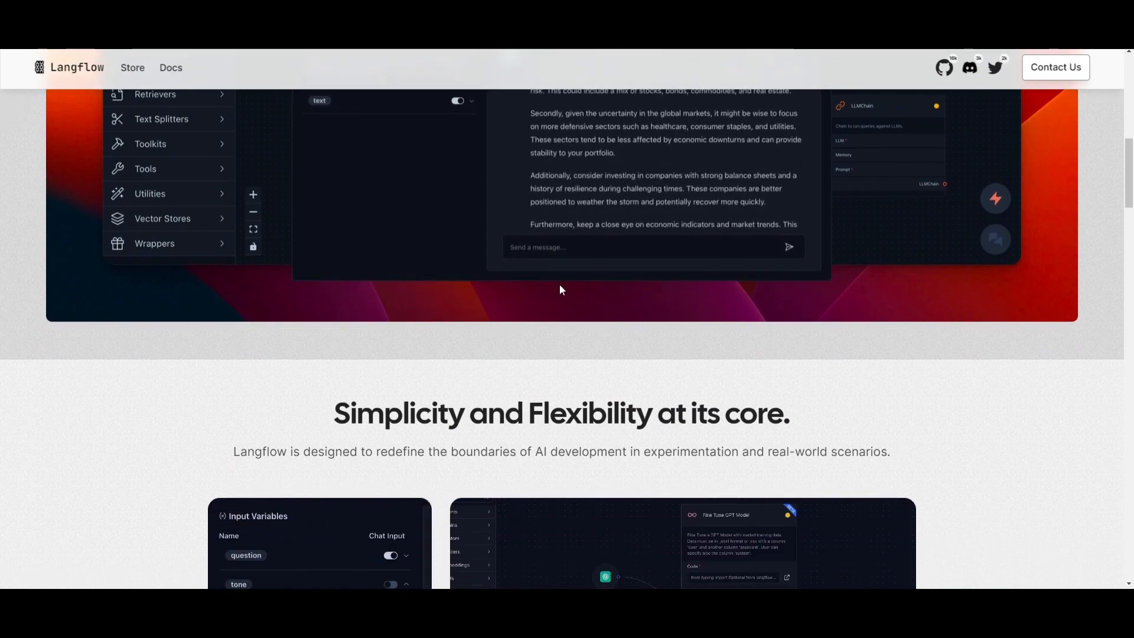
{"action": "scroll", "coordinate": [748, 188], "scroll_direction": "up", "scroll_amount": 5}
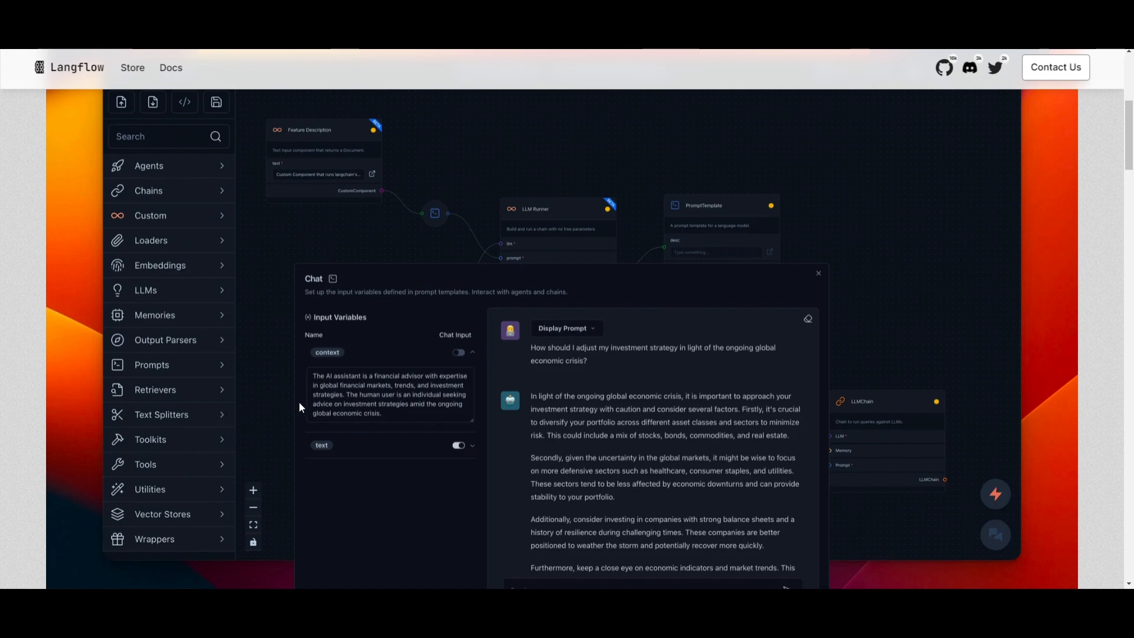
{"action": "scroll", "coordinate": [345, 341], "scroll_direction": "down", "scroll_amount": 10}
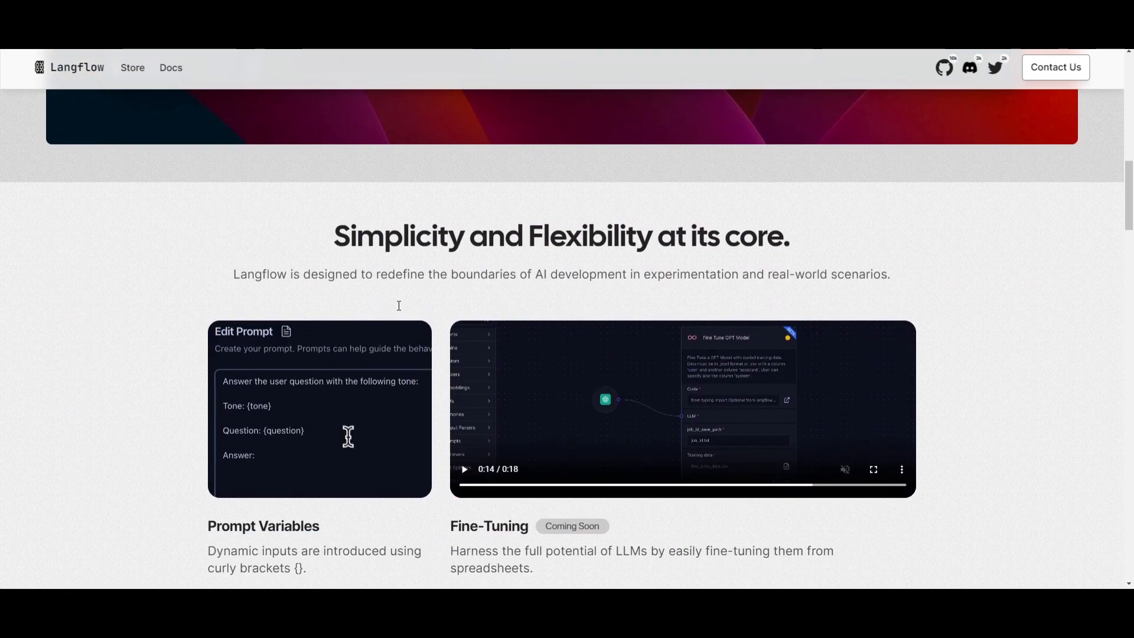
{"action": "scroll", "coordinate": [399, 305], "scroll_direction": "down", "scroll_amount": 1}
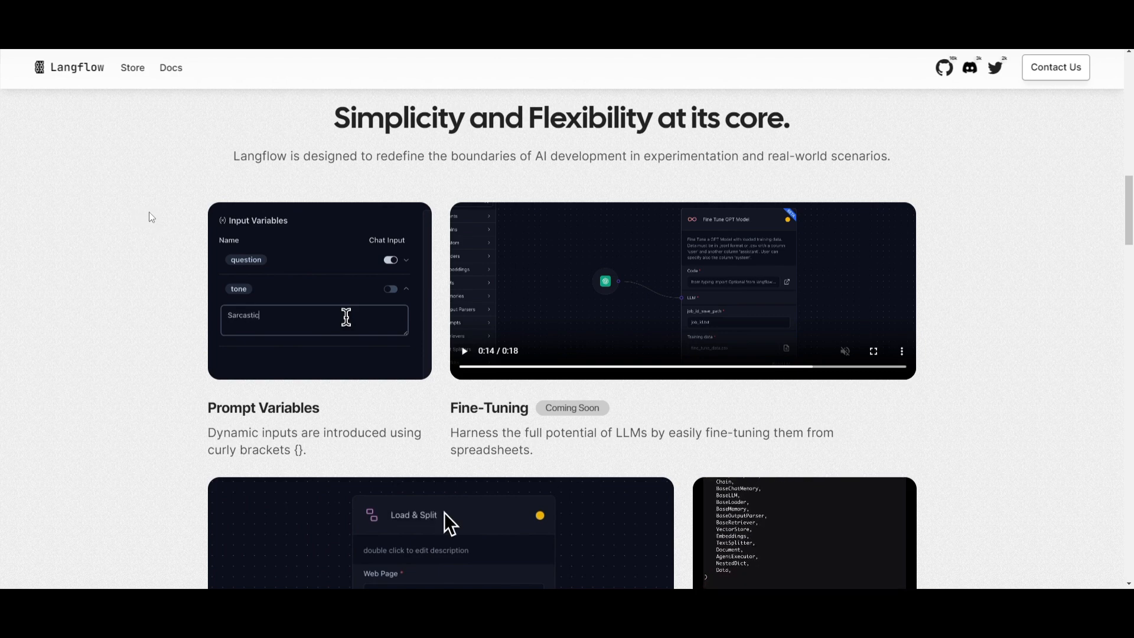
{"action": "scroll", "coordinate": [159, 211], "scroll_direction": "down", "scroll_amount": 1}
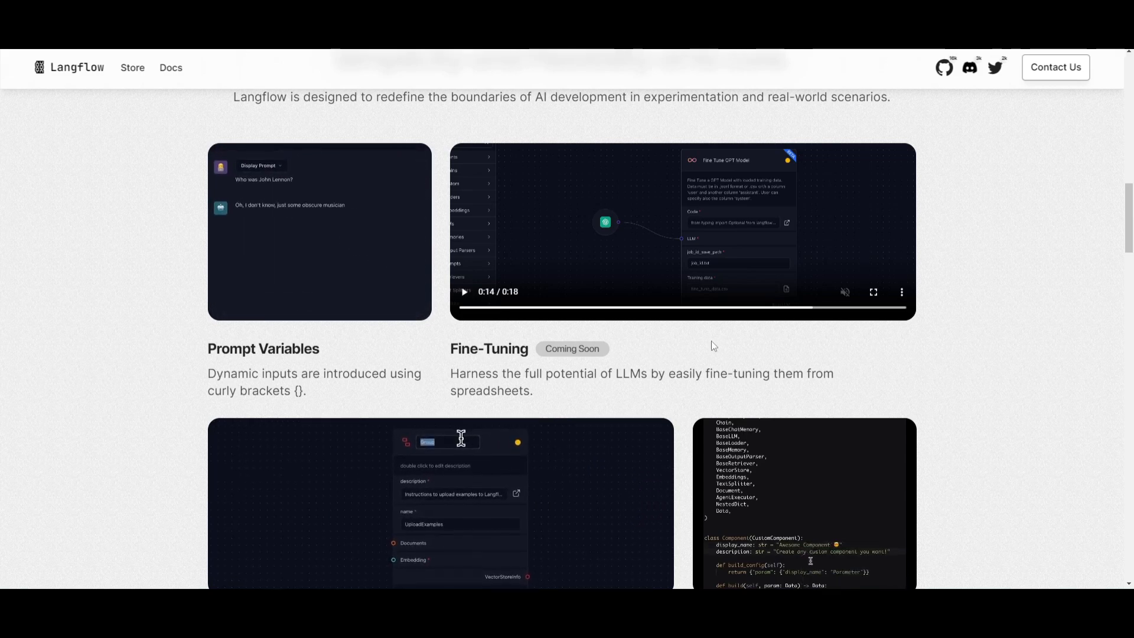
{"action": "scroll", "coordinate": [756, 254], "scroll_direction": "down", "scroll_amount": 6}
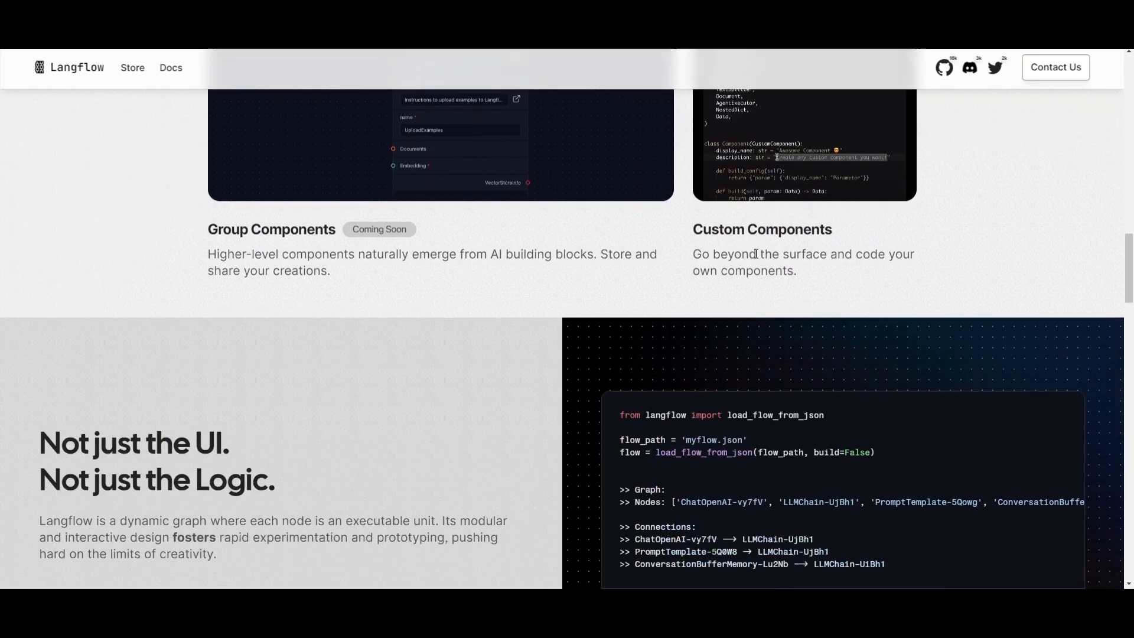
{"action": "scroll", "coordinate": [756, 254], "scroll_direction": "down", "scroll_amount": 10}
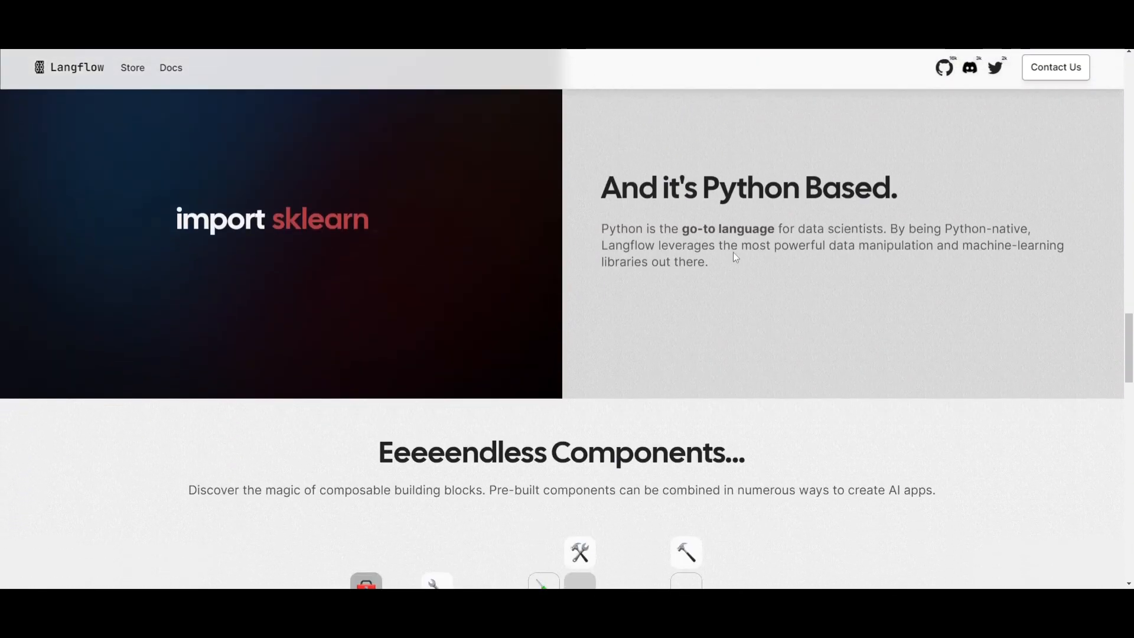
{"action": "scroll", "coordinate": [736, 255], "scroll_direction": "down", "scroll_amount": 10}
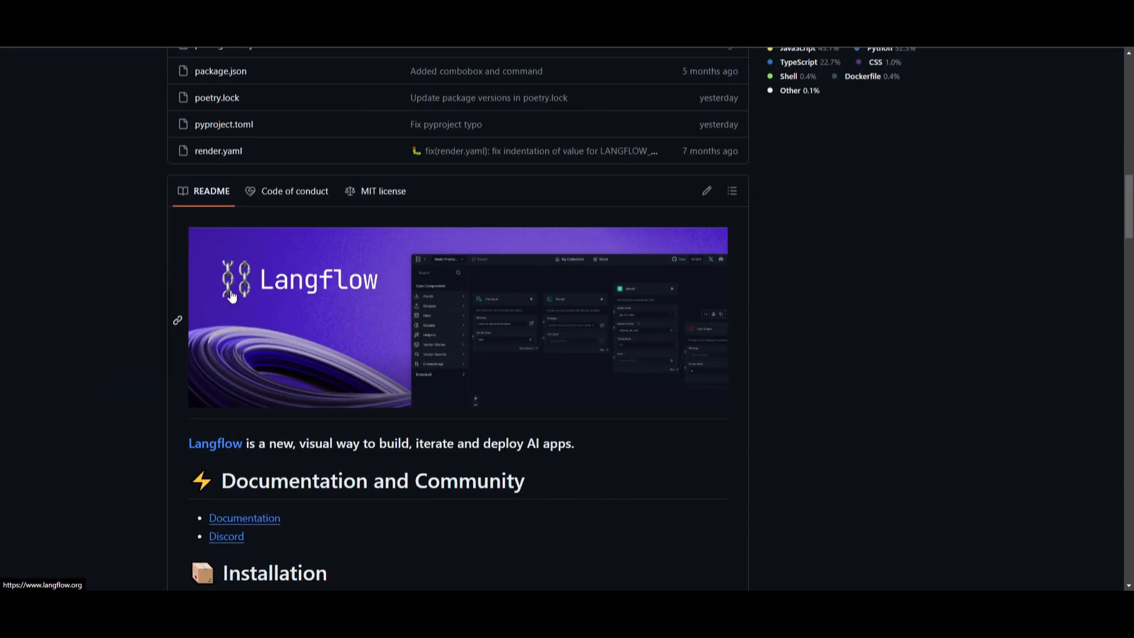
- Review the installation instructions in Langflow's GitHub README and highlight the pre-release pip install command
{"action": "scroll", "coordinate": [473, 293], "scroll_direction": "down", "scroll_amount": 3}
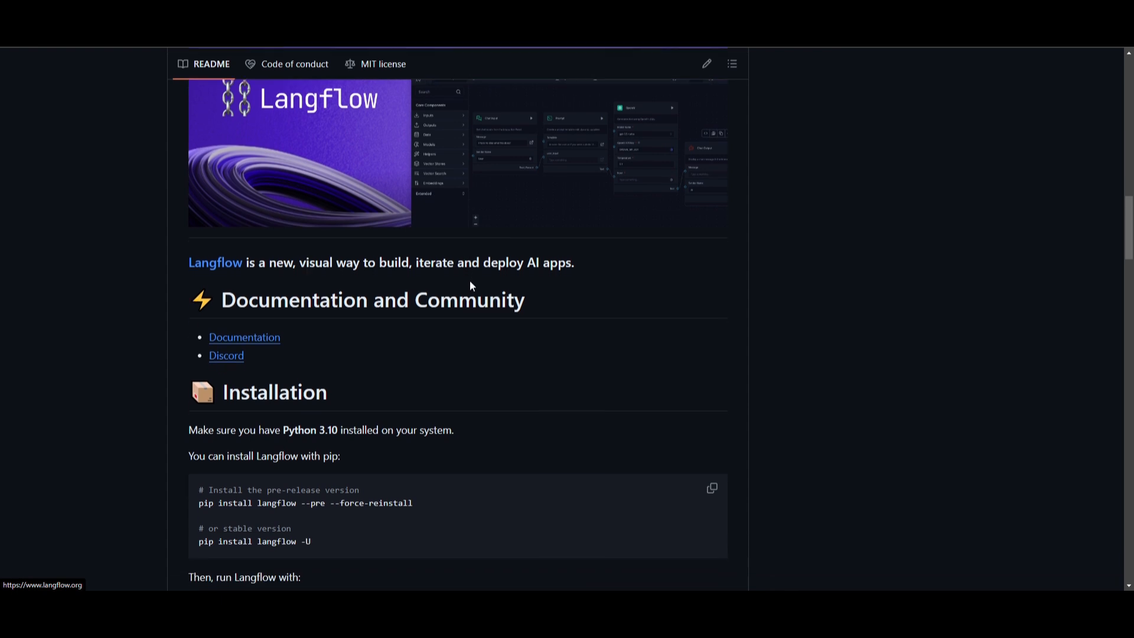
{"action": "scroll", "coordinate": [471, 284], "scroll_direction": "down", "scroll_amount": 2}
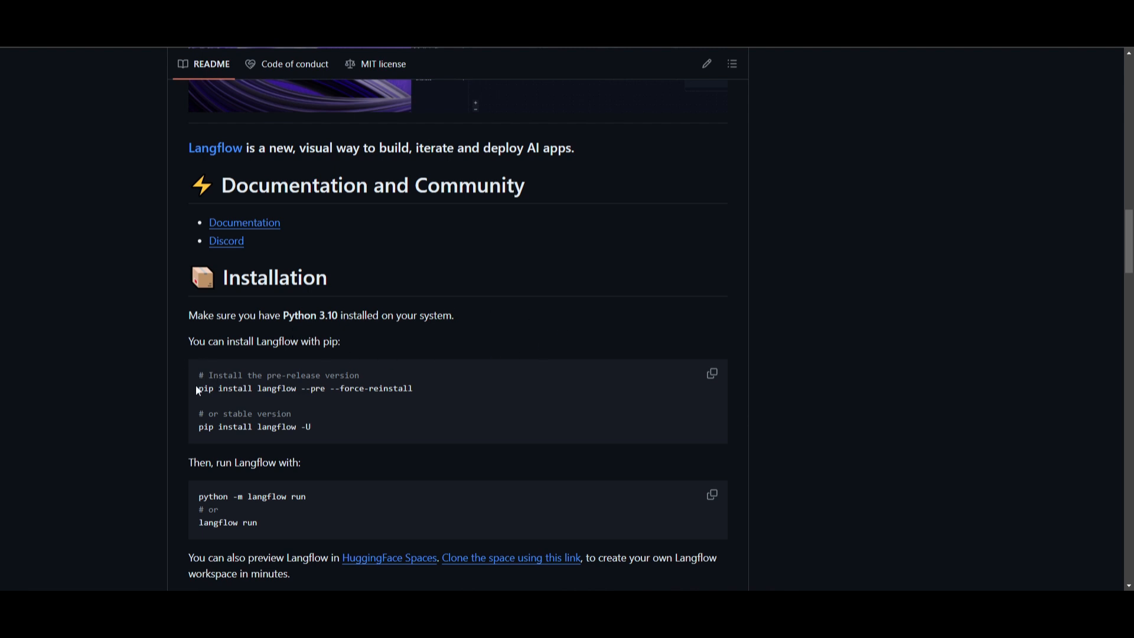
{"action": "left_click_drag", "start_coordinate": [196, 387], "coordinate": [446, 393]}
{"action": "left_click", "coordinate": [446, 395]}
{"action": "scroll", "coordinate": [286, 431], "scroll_direction": "down", "scroll_amount": 3}
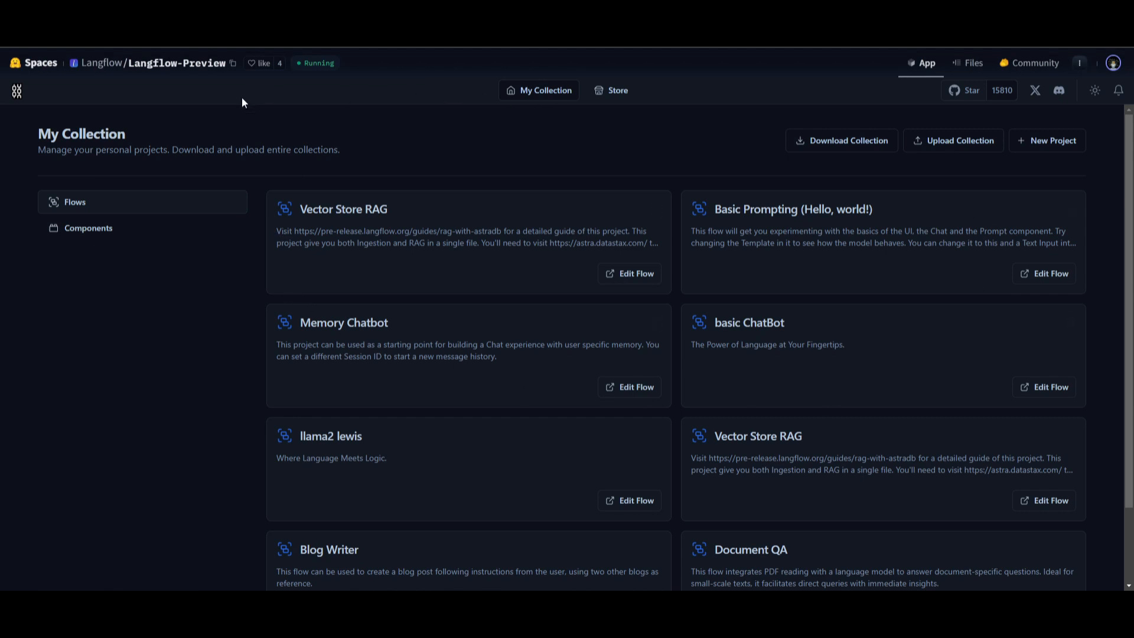
- Skim the flows in the Langflow-Preview space's collection and return to the introduction of the Langflow homepage
{"action": "scroll", "coordinate": [228, 130], "scroll_direction": "down", "scroll_amount": 2}
{"action": "scroll", "coordinate": [201, 360], "scroll_direction": "up", "scroll_amount": 2}
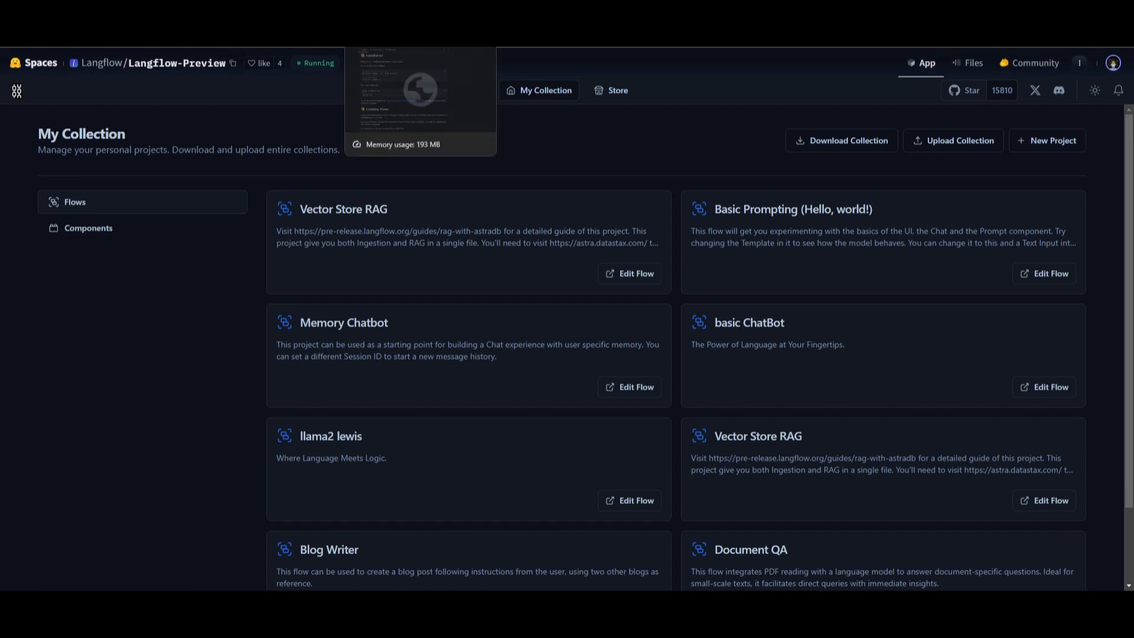
{"action": "left_click", "coordinate": [402, 12]}
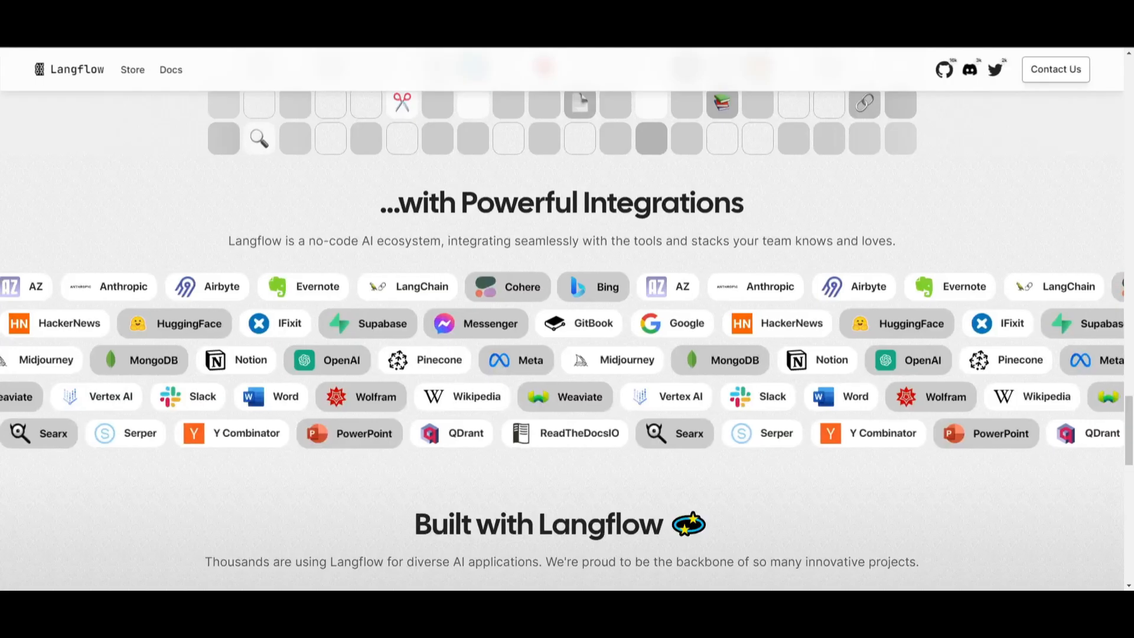
{"action": "scroll", "coordinate": [493, 289], "scroll_direction": "up", "scroll_amount": 10}
{"action": "scroll", "coordinate": [498, 288], "scroll_direction": "up", "scroll_amount": 15}
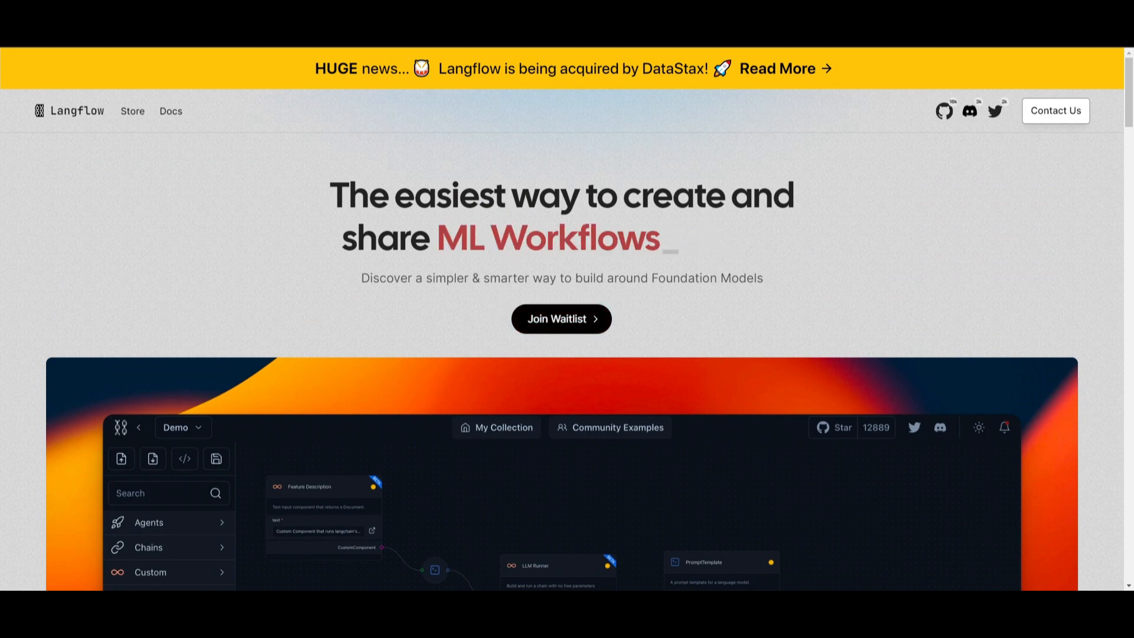
- Switch back to the Langflow-Preview space and look through the Langflow Store's list of popular flows and components
{"action": "left_click", "coordinate": [503, 12]}
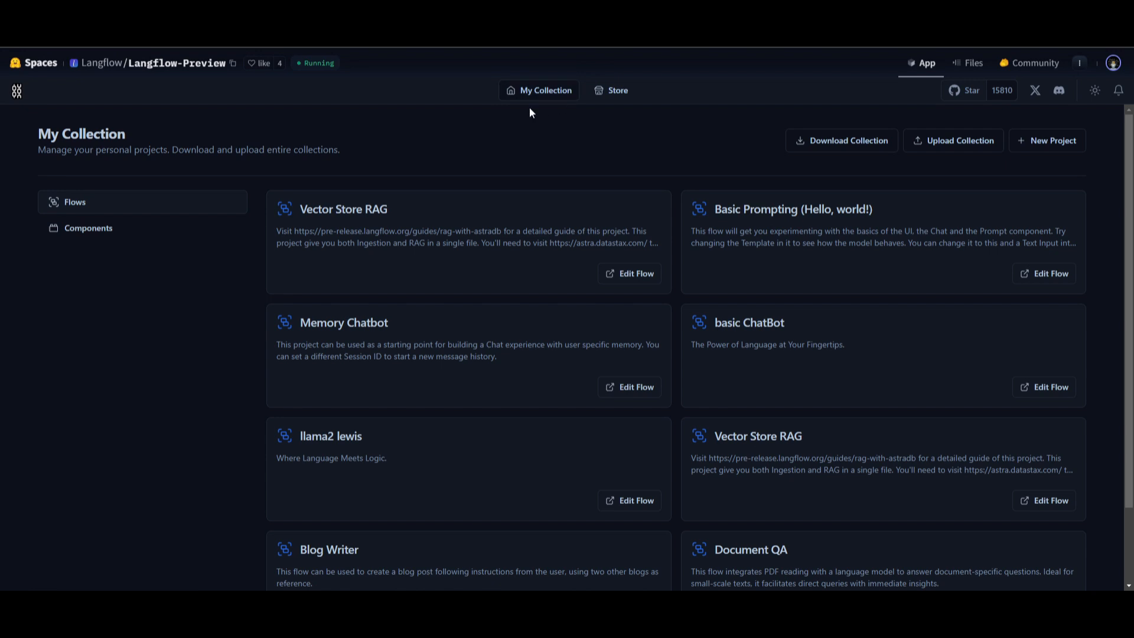
{"action": "left_click", "coordinate": [608, 102]}
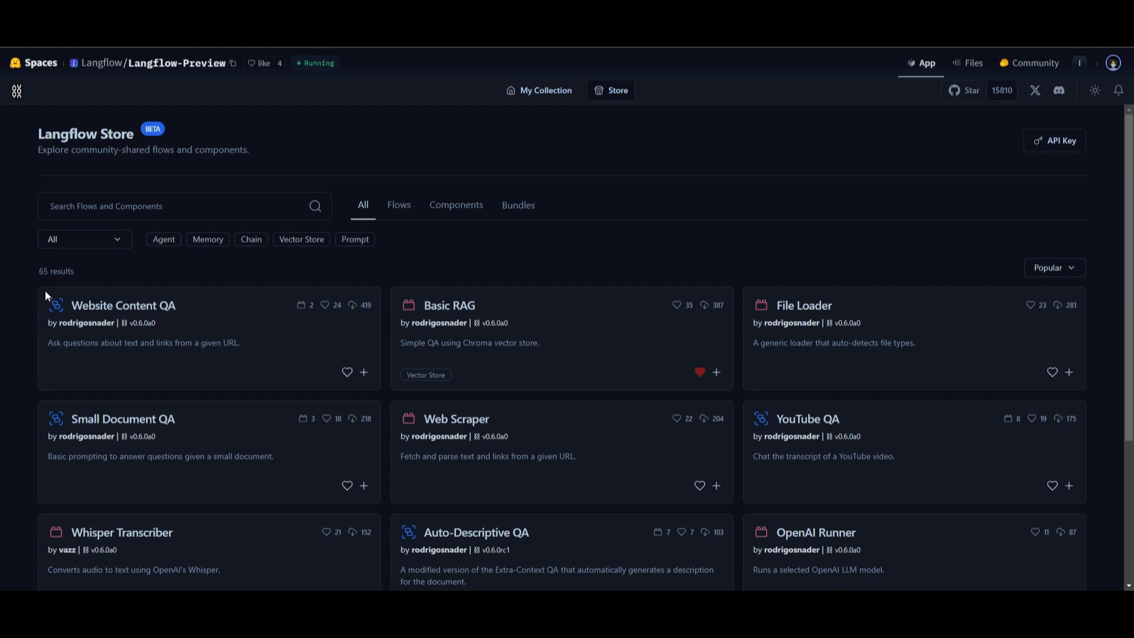
{"action": "scroll", "coordinate": [59, 317], "scroll_direction": "down", "scroll_amount": 3}
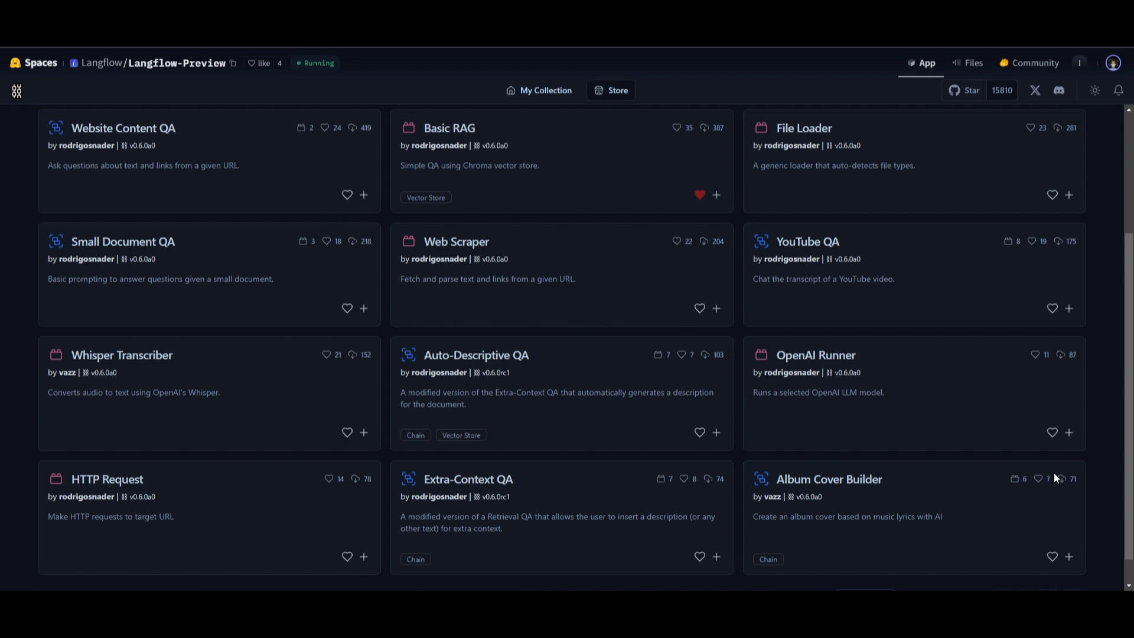
{"action": "scroll", "coordinate": [1054, 477], "scroll_direction": "down", "scroll_amount": 1}
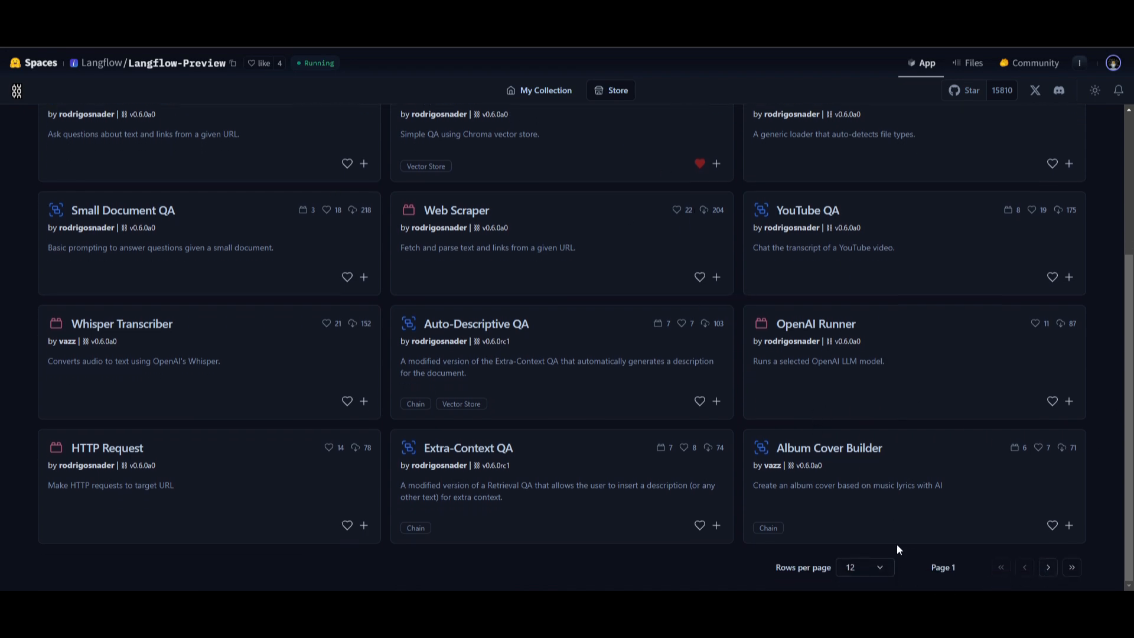
{"action": "scroll", "coordinate": [896, 544], "scroll_direction": "up", "scroll_amount": 4}
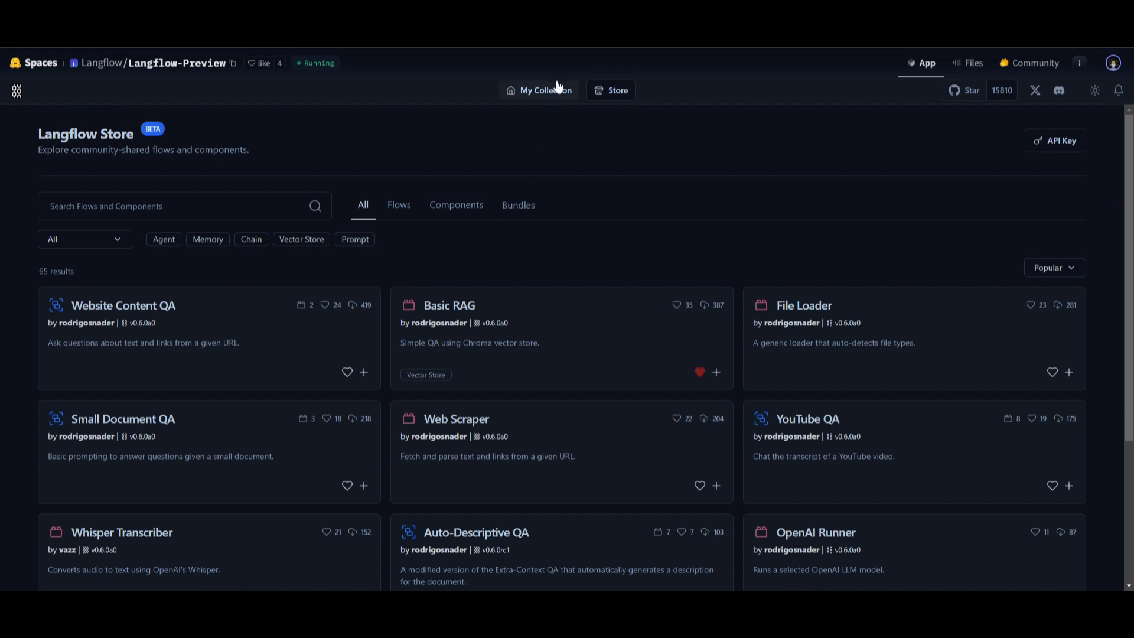
- Look through the flows in My Collection and open the first Vector Store RAG flow for editing
{"action": "left_click", "coordinate": [542, 94]}
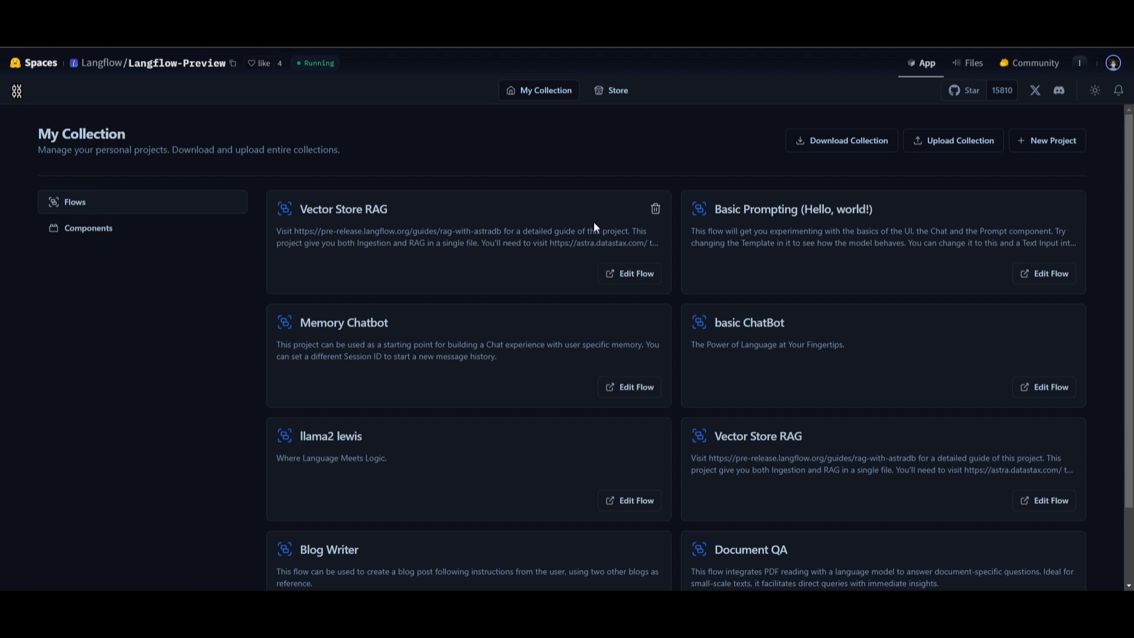
{"action": "scroll", "coordinate": [267, 218], "scroll_direction": "down", "scroll_amount": 2}
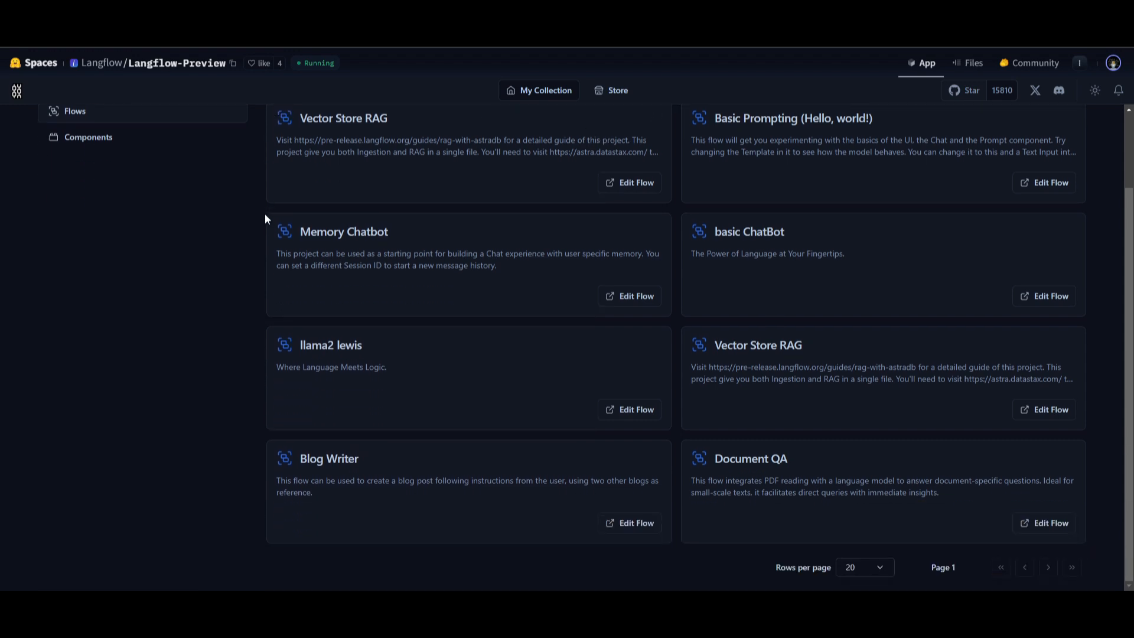
{"action": "scroll", "coordinate": [329, 354], "scroll_direction": "up", "scroll_amount": 2}
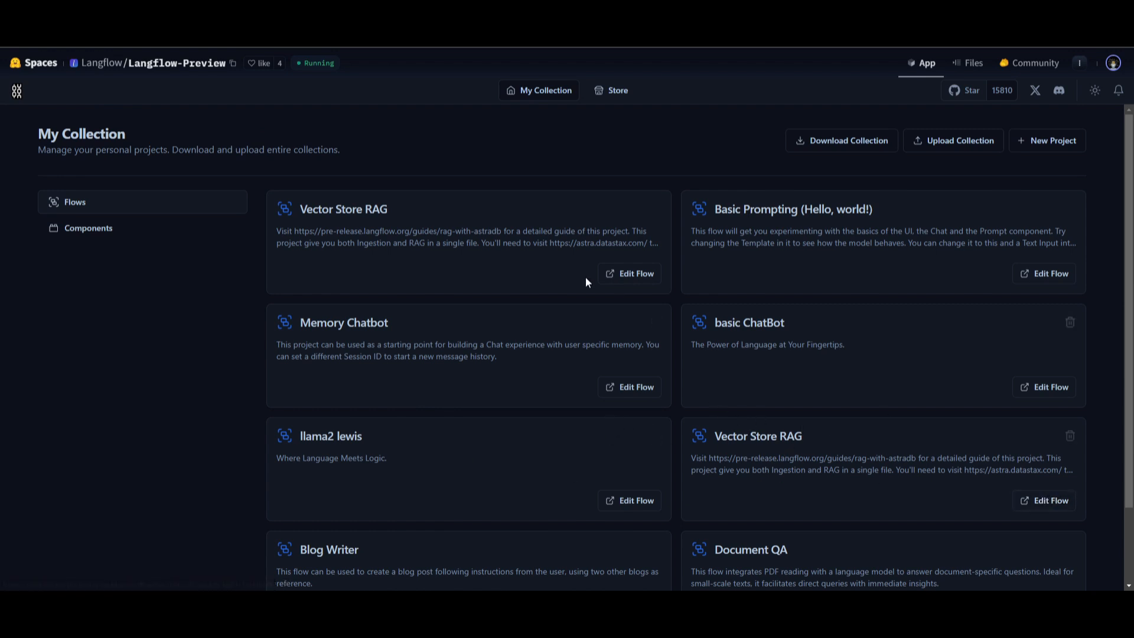
{"action": "left_click", "coordinate": [628, 275]}
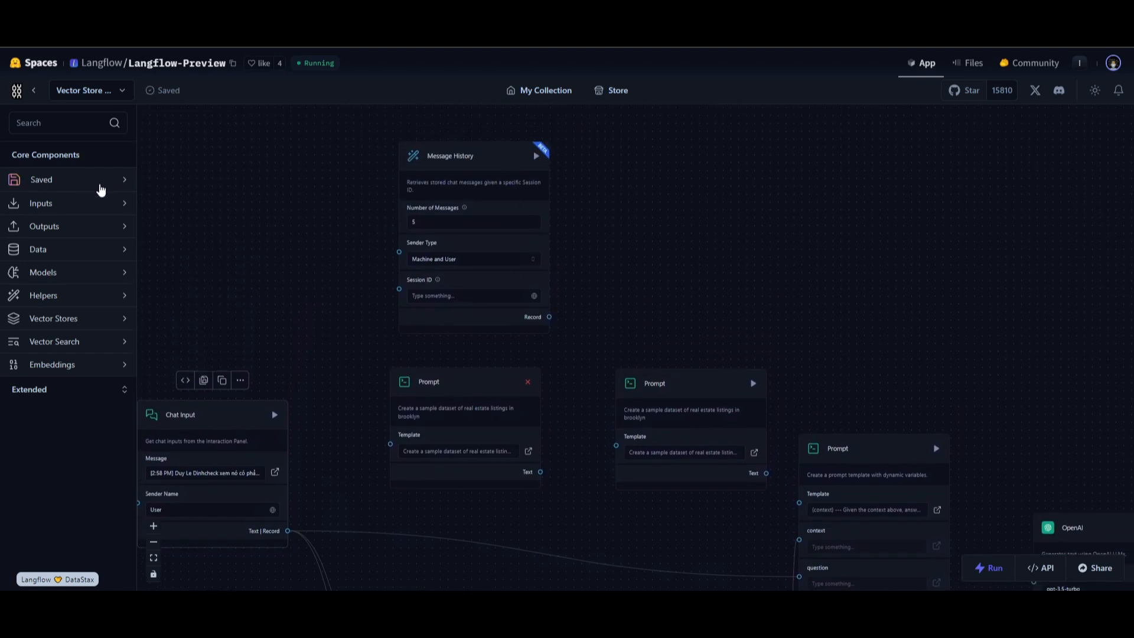
- Examine the core components offered under Inputs, Outputs and Data in the flow editor
{"action": "left_click", "coordinate": [80, 205]}
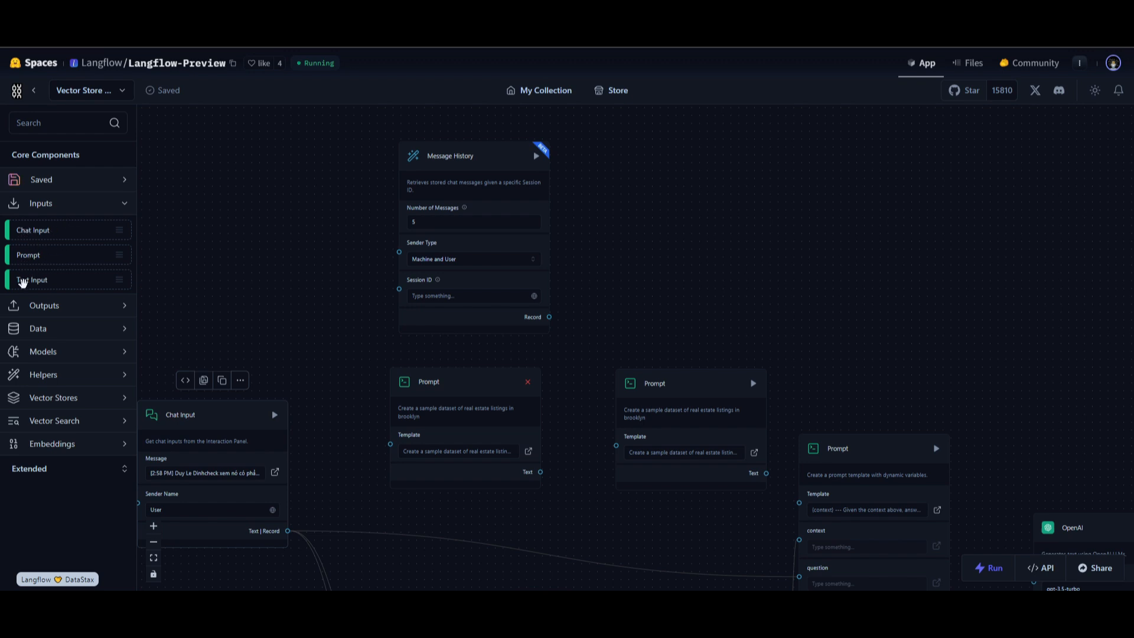
{"action": "left_click_drag", "start_coordinate": [166, 280], "coordinate": [270, 248]}
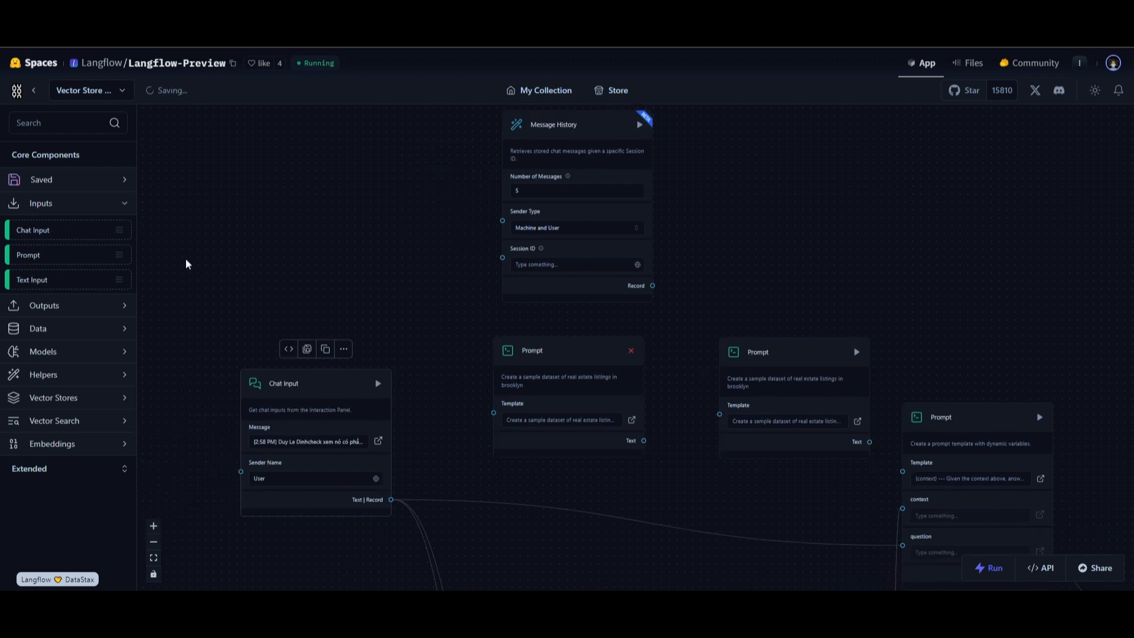
{"action": "left_click", "coordinate": [48, 306]}
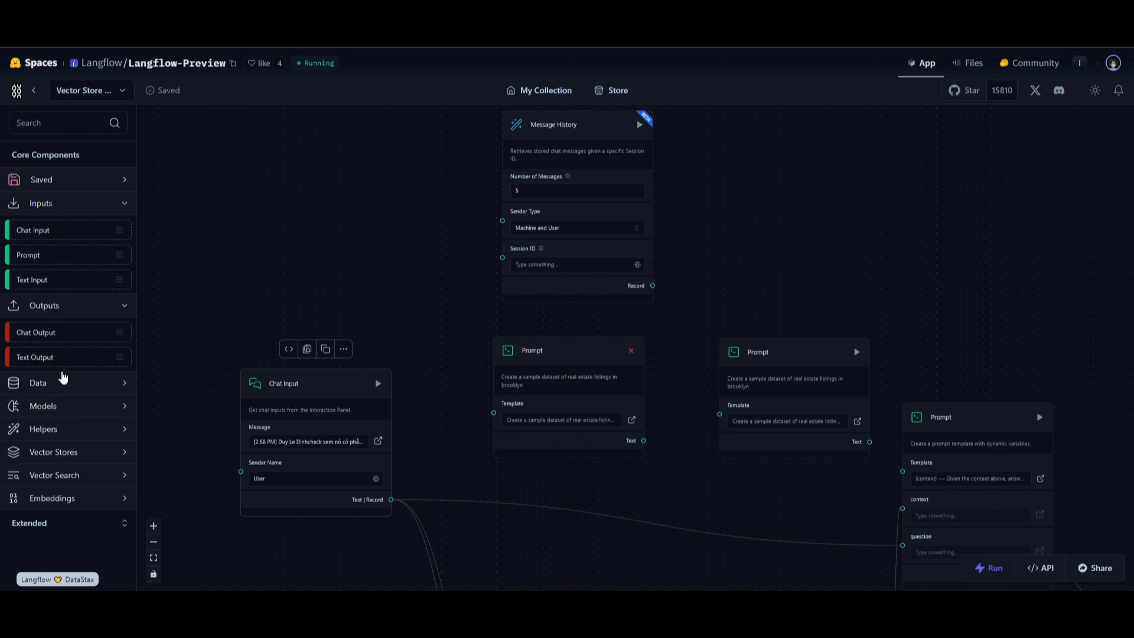
{"action": "left_click", "coordinate": [65, 314]}
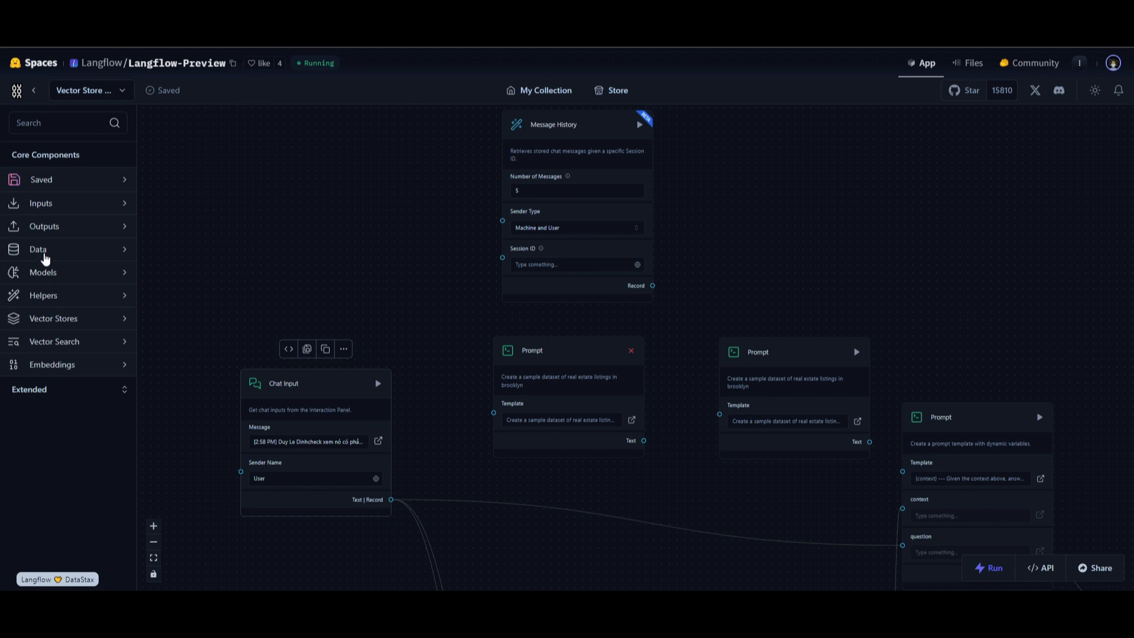
{"action": "left_click", "coordinate": [43, 254]}
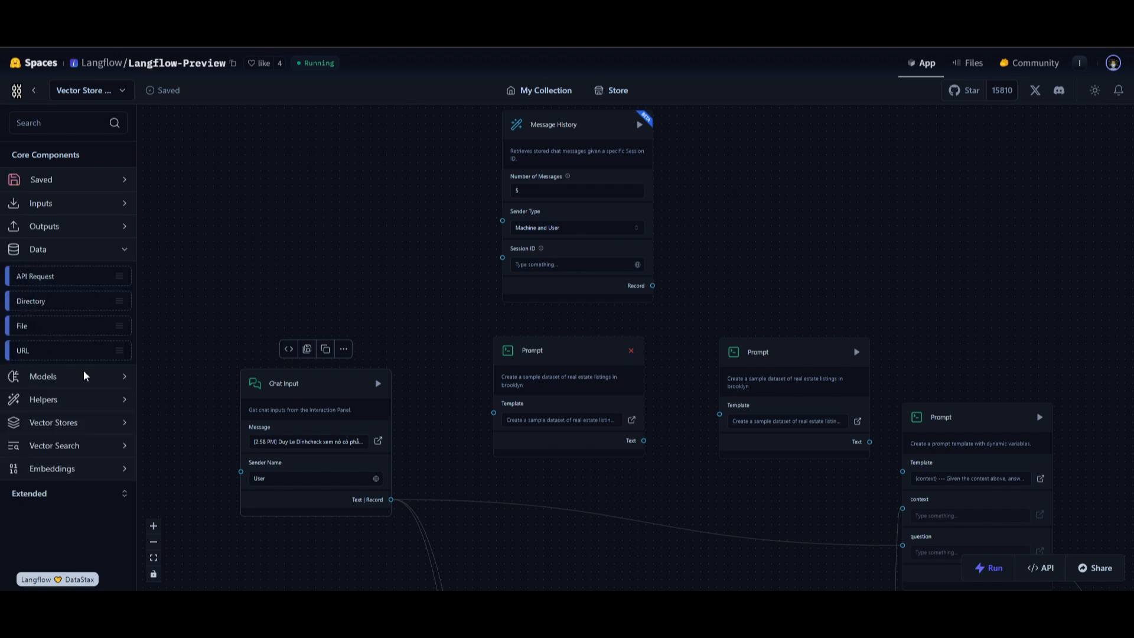
{"action": "left_click", "coordinate": [68, 250]}
- Examine the core components offered under Models and Helpers, collapsing each category after viewing it
{"action": "left_click", "coordinate": [52, 283]}
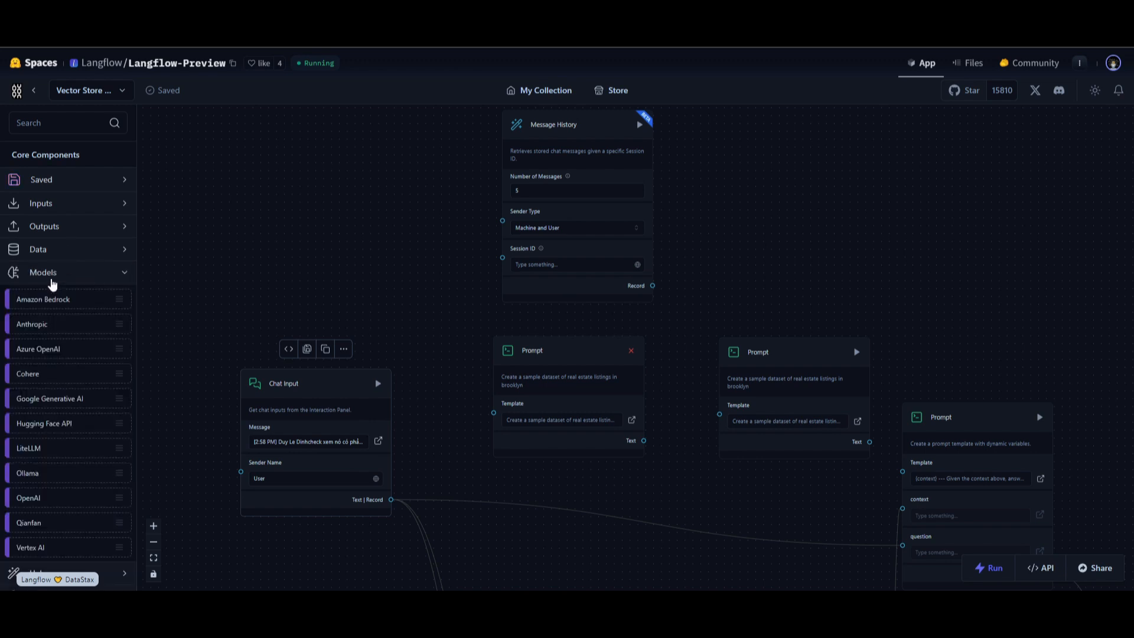
{"action": "scroll", "coordinate": [50, 280], "scroll_direction": "down", "scroll_amount": 3}
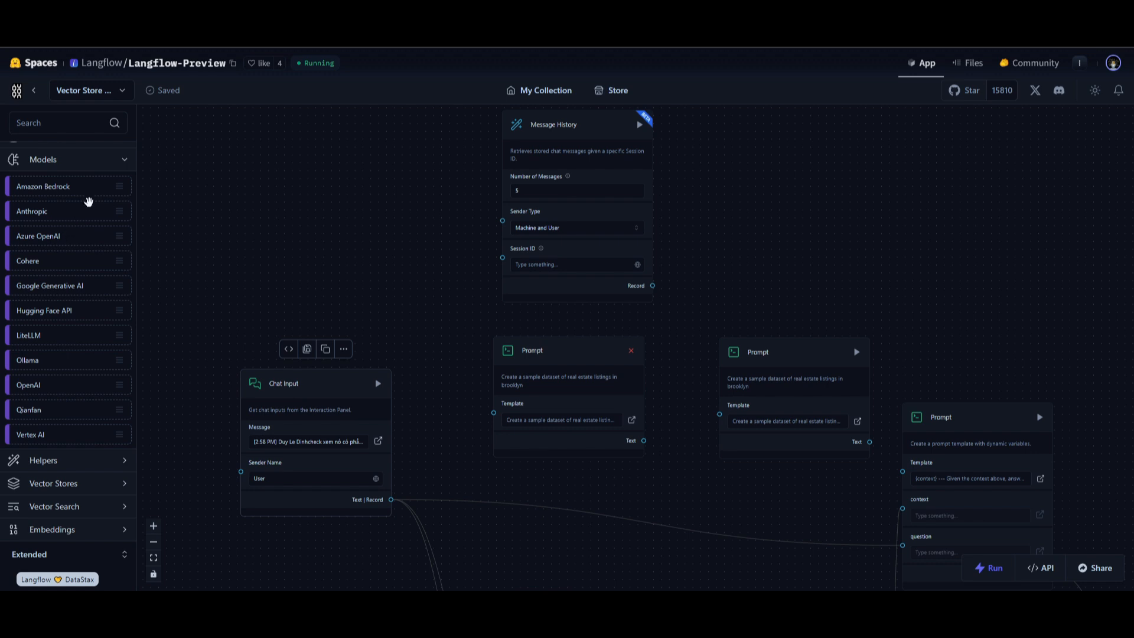
{"action": "left_click", "coordinate": [90, 172]}
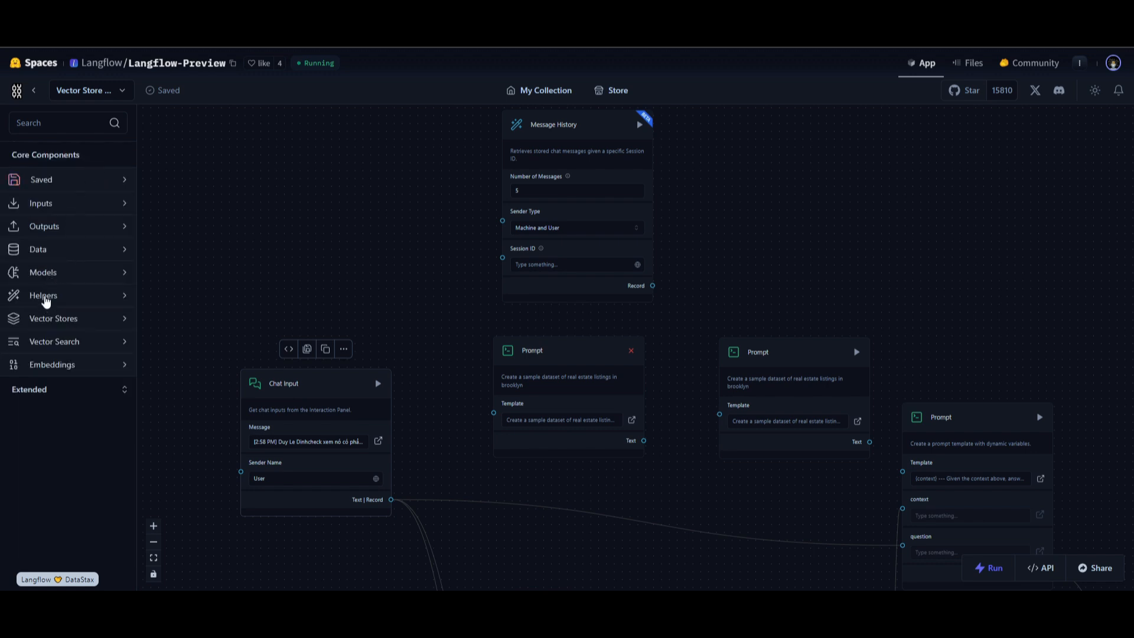
{"action": "left_click", "coordinate": [46, 301]}
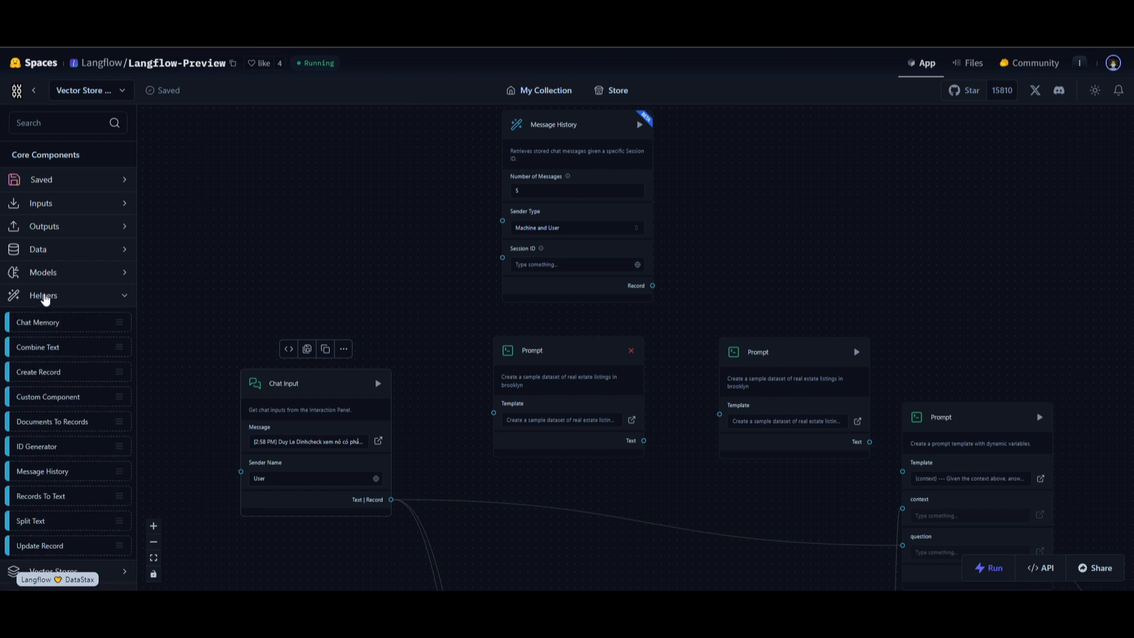
{"action": "left_click", "coordinate": [45, 297]}
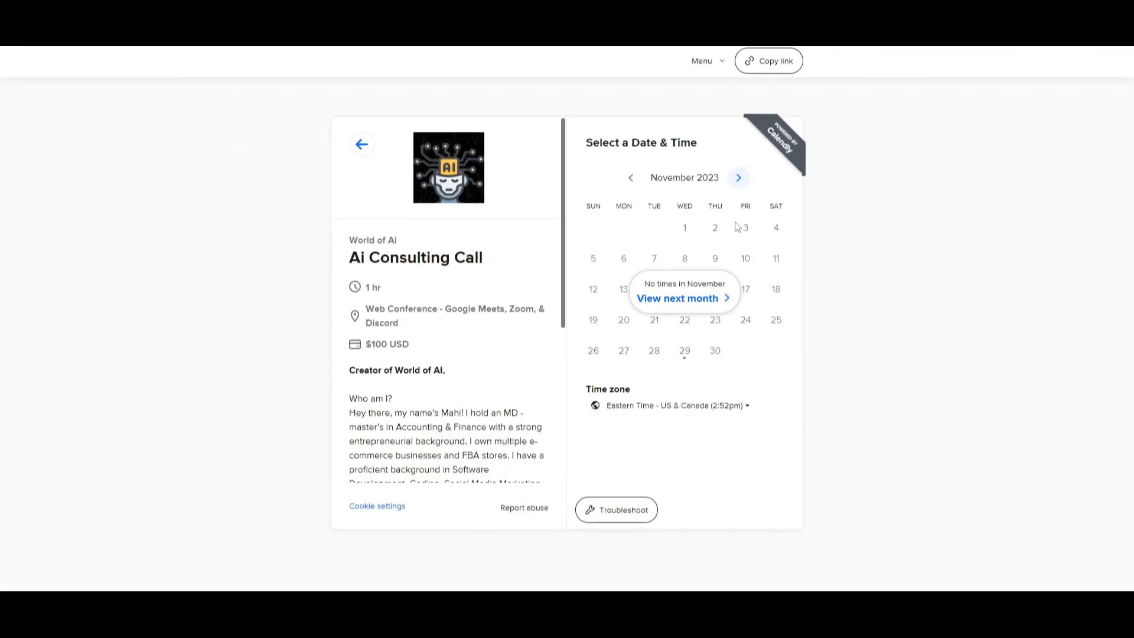
- Show December 2023 in the Calendly booking calendar for the Ai Consulting Call and read the call's description
{"action": "left_click", "coordinate": [738, 177]}
{"action": "scroll", "coordinate": [462, 387], "scroll_direction": "down", "scroll_amount": 1}
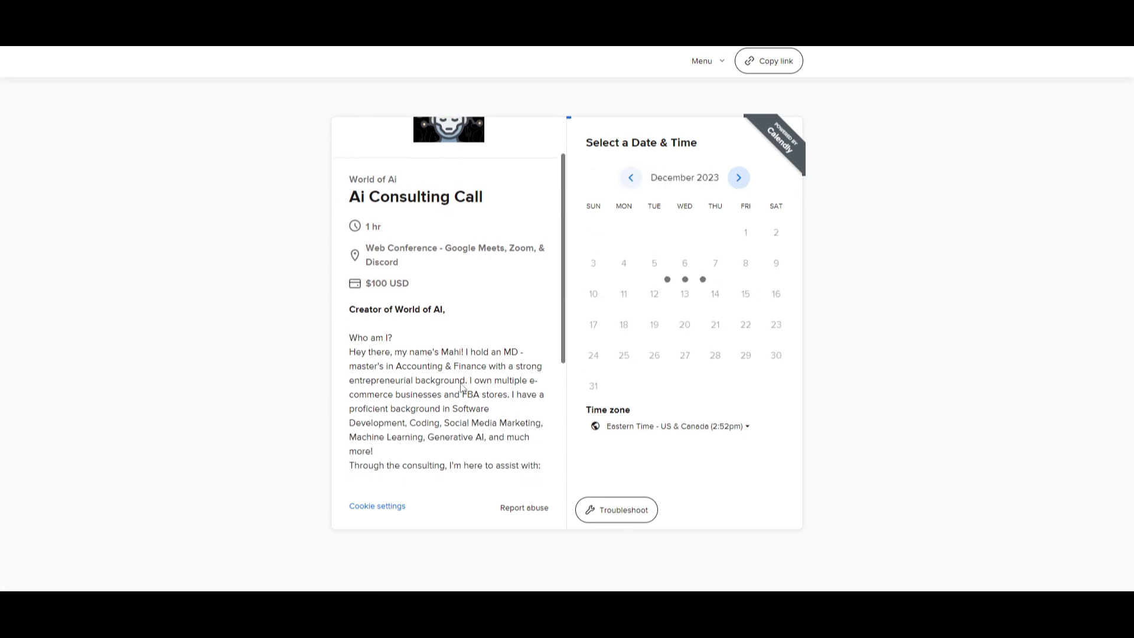
{"action": "scroll", "coordinate": [463, 387], "scroll_direction": "down", "scroll_amount": 3}
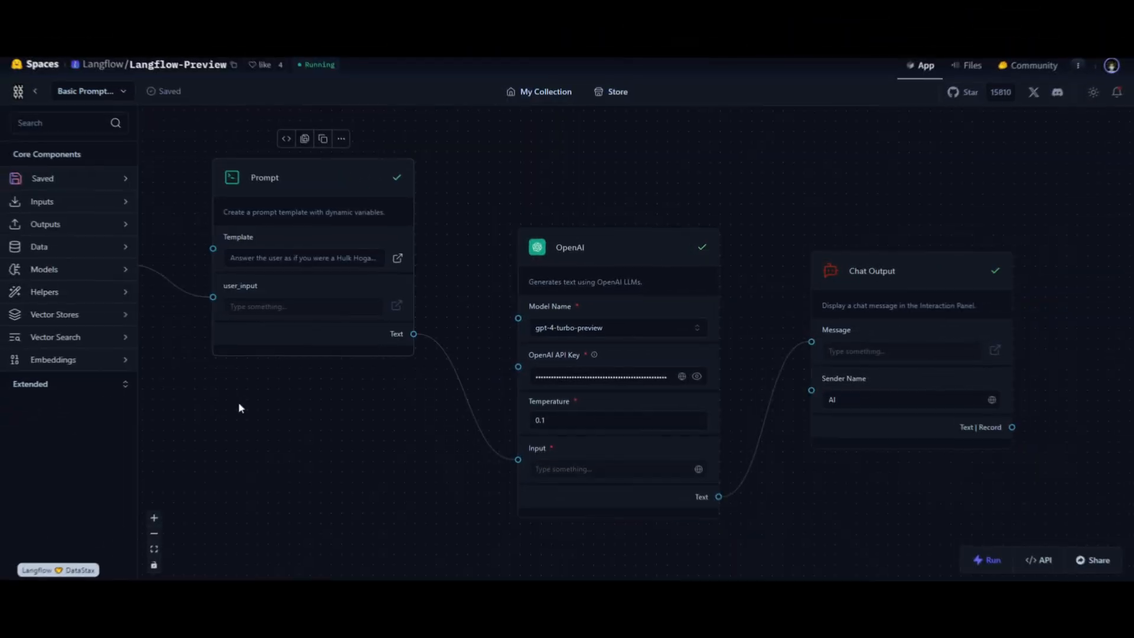
- Read the Prompt component's full template text in its editor and close it without changes
{"action": "left_click_drag", "start_coordinate": [240, 408], "coordinate": [427, 434]}
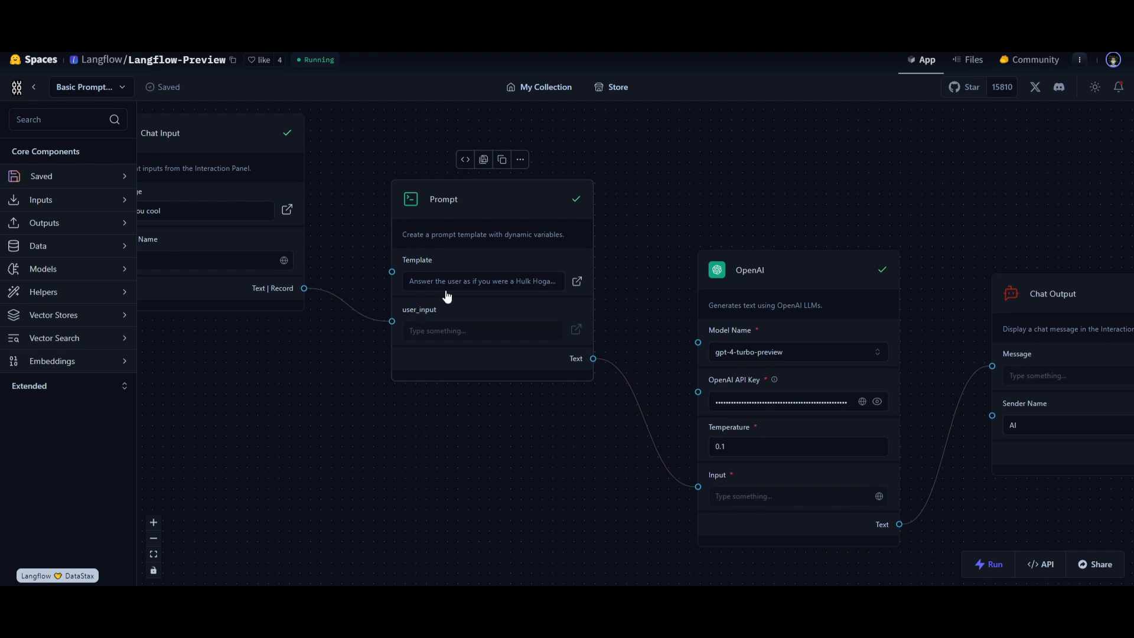
{"action": "left_click", "coordinate": [577, 282]}
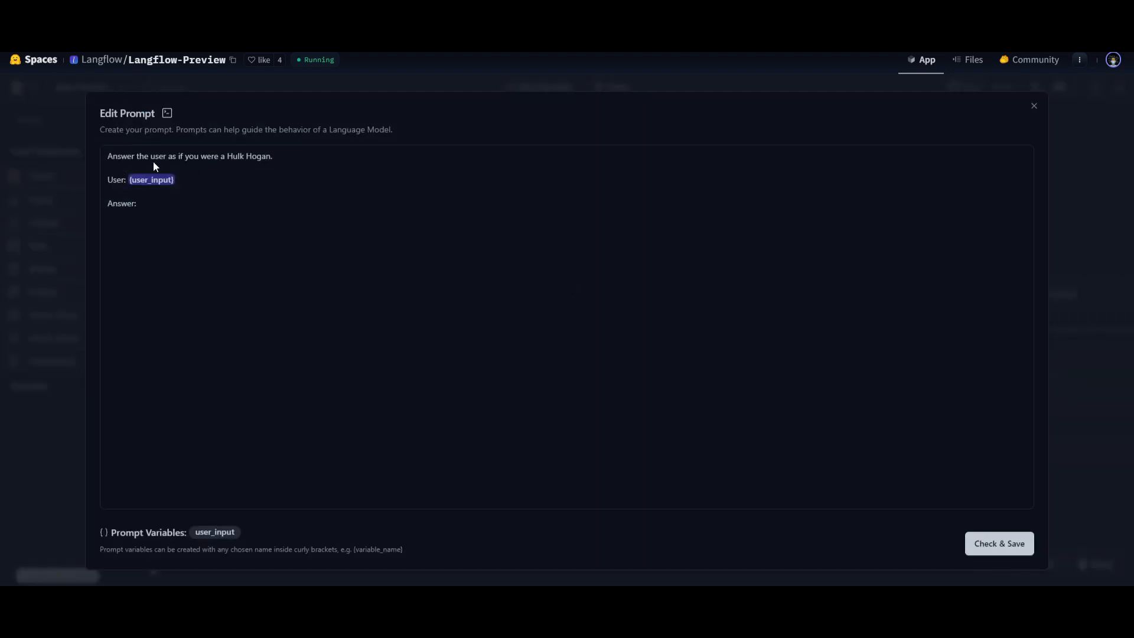
{"action": "key", "text": "Escape"}
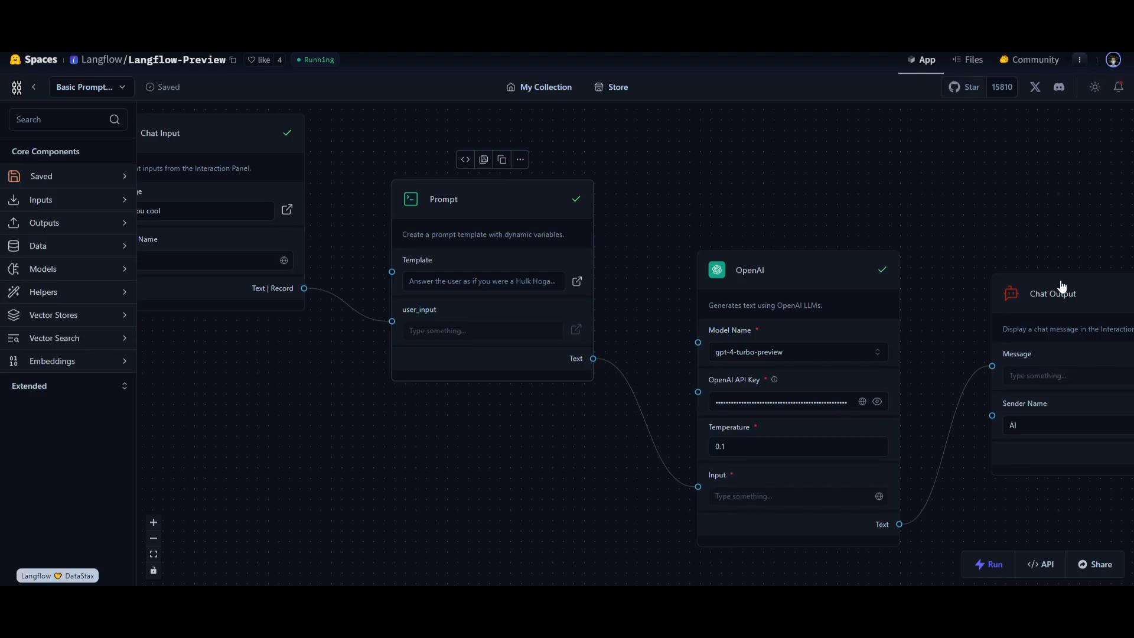
- Open the flow's Interaction Panel, read the latest chat messages in the conversation and close the panel
{"action": "scroll", "coordinate": [937, 354], "scroll_direction": "right", "scroll_amount": 2}
{"action": "left_click", "coordinate": [993, 566]}
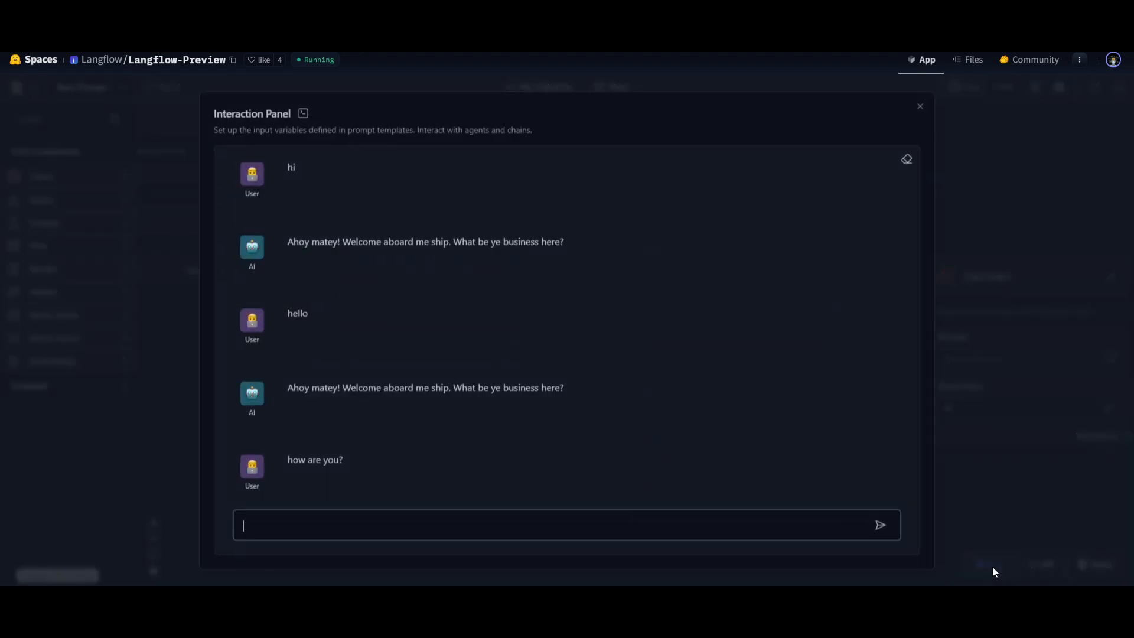
{"action": "scroll", "coordinate": [423, 424], "scroll_direction": "down", "scroll_amount": 10}
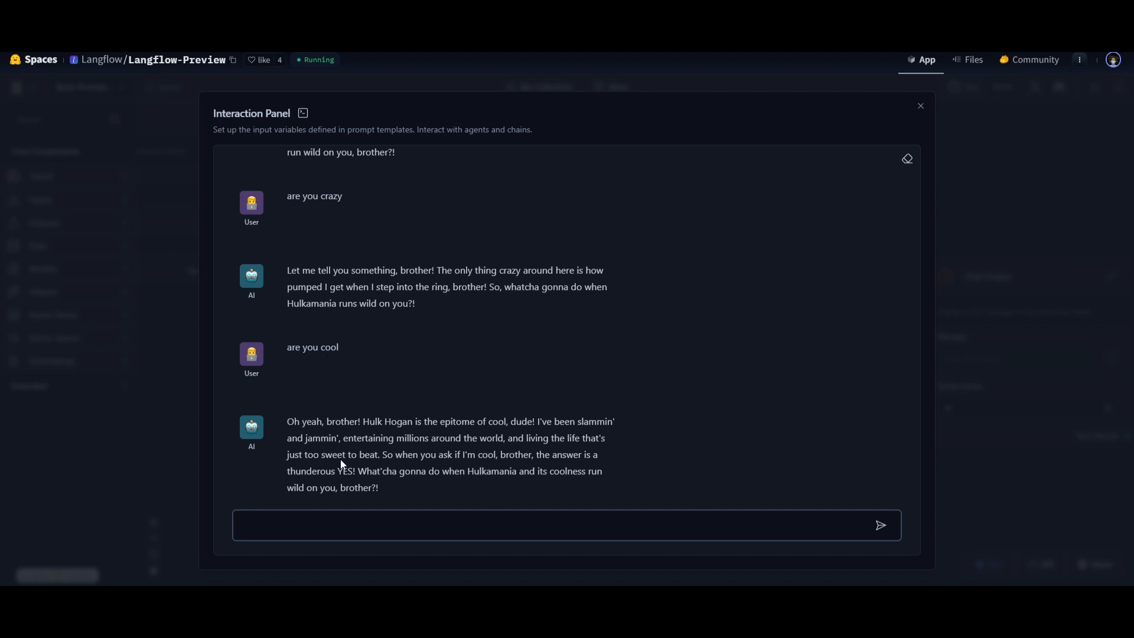
{"action": "left_click", "coordinate": [292, 437]}
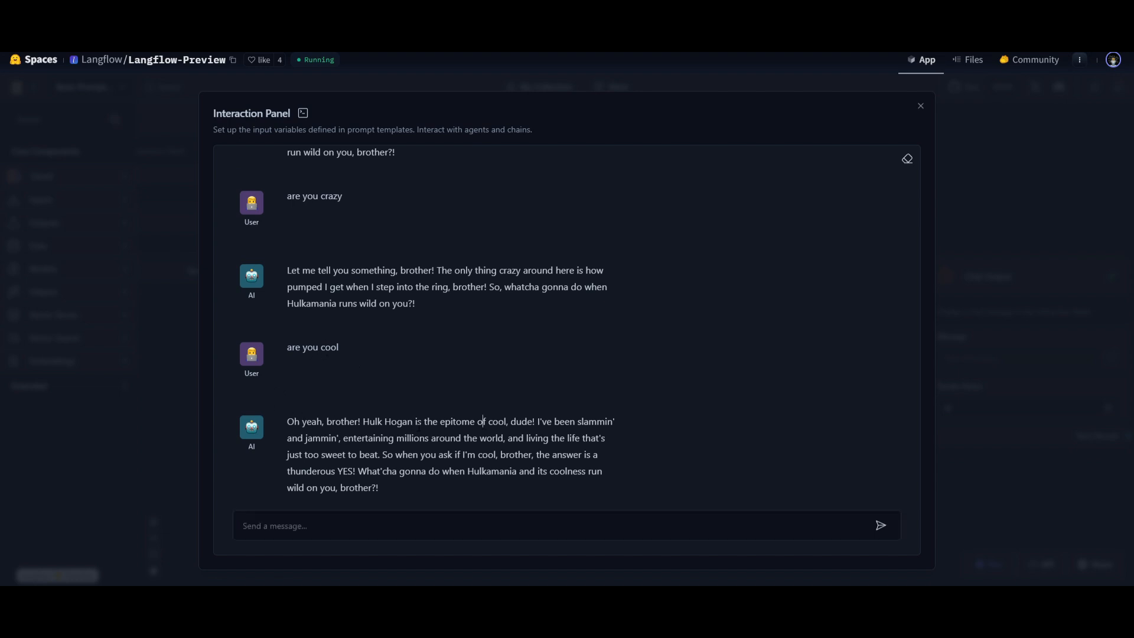
{"action": "left_click", "coordinate": [1005, 404]}
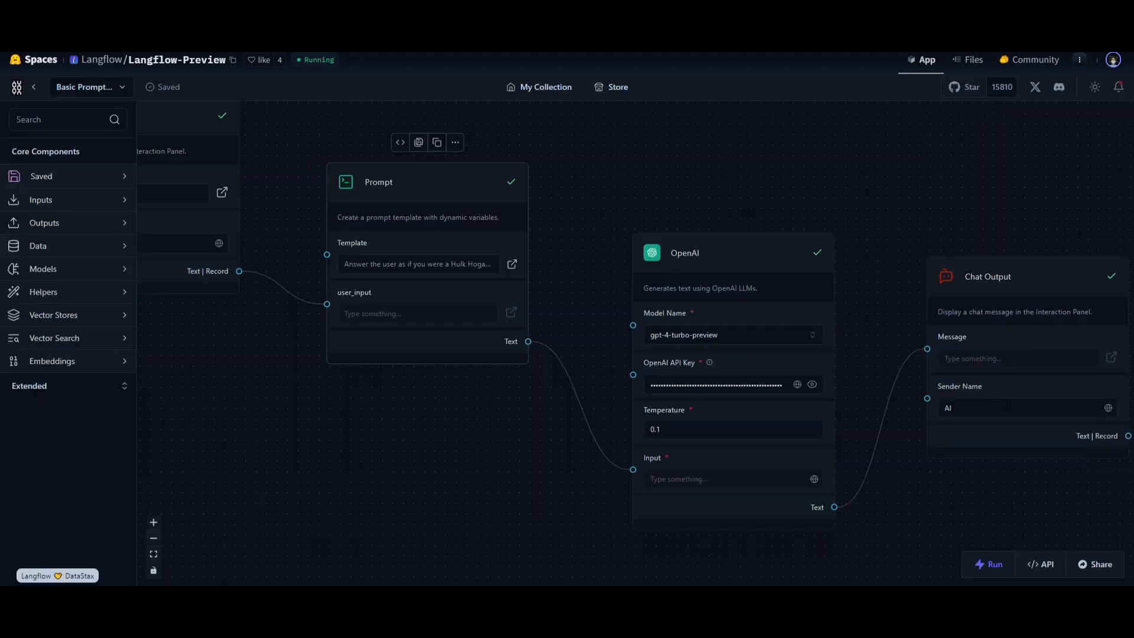
- Examine the cURL code for integrating the flow into an external application, then return to the flow's components
{"action": "left_click_drag", "start_coordinate": [900, 313], "coordinate": [837, 318]}
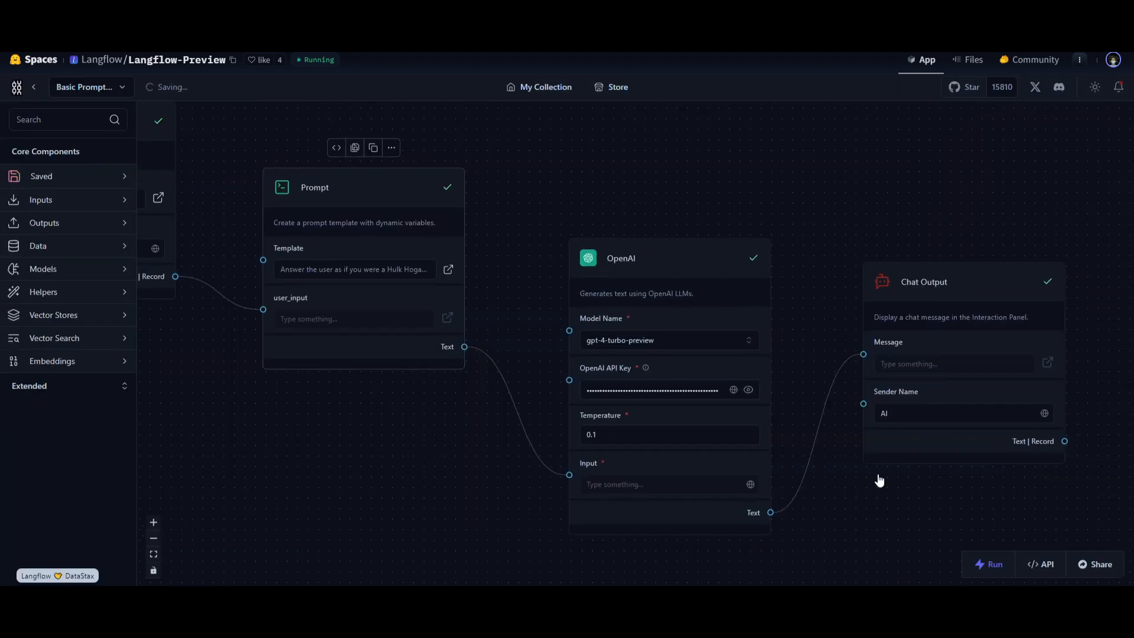
{"action": "left_click", "coordinate": [1041, 568]}
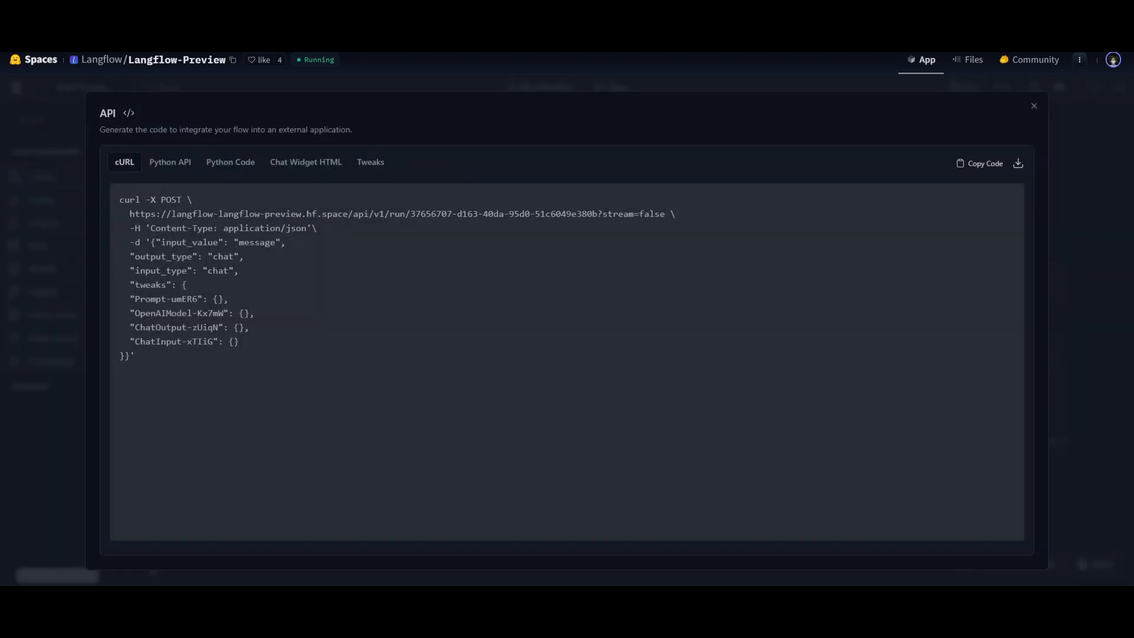
{"action": "left_click", "coordinate": [442, 90]}
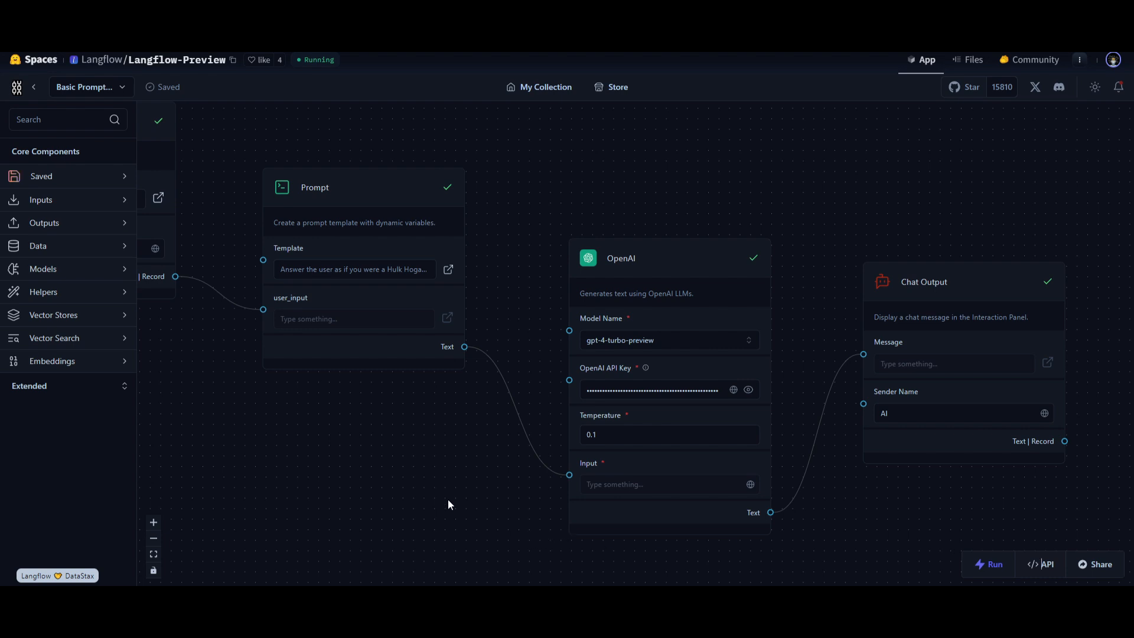
{"action": "scroll", "coordinate": [398, 471], "scroll_direction": "down", "scroll_amount": 5}
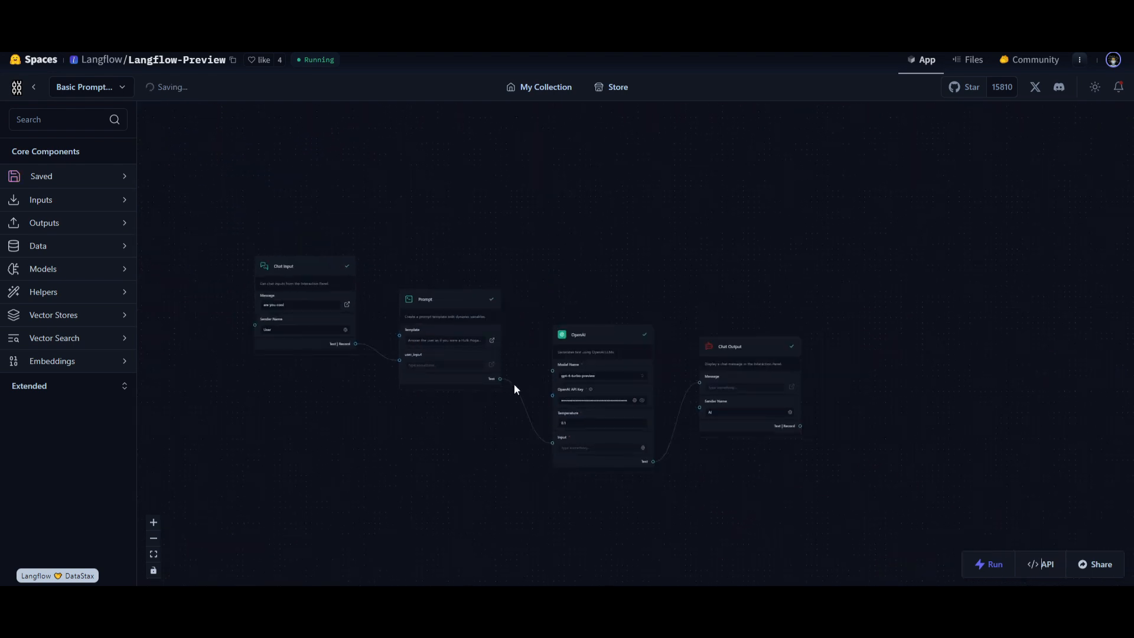
{"action": "left_click_drag", "start_coordinate": [578, 259], "coordinate": [607, 256]}
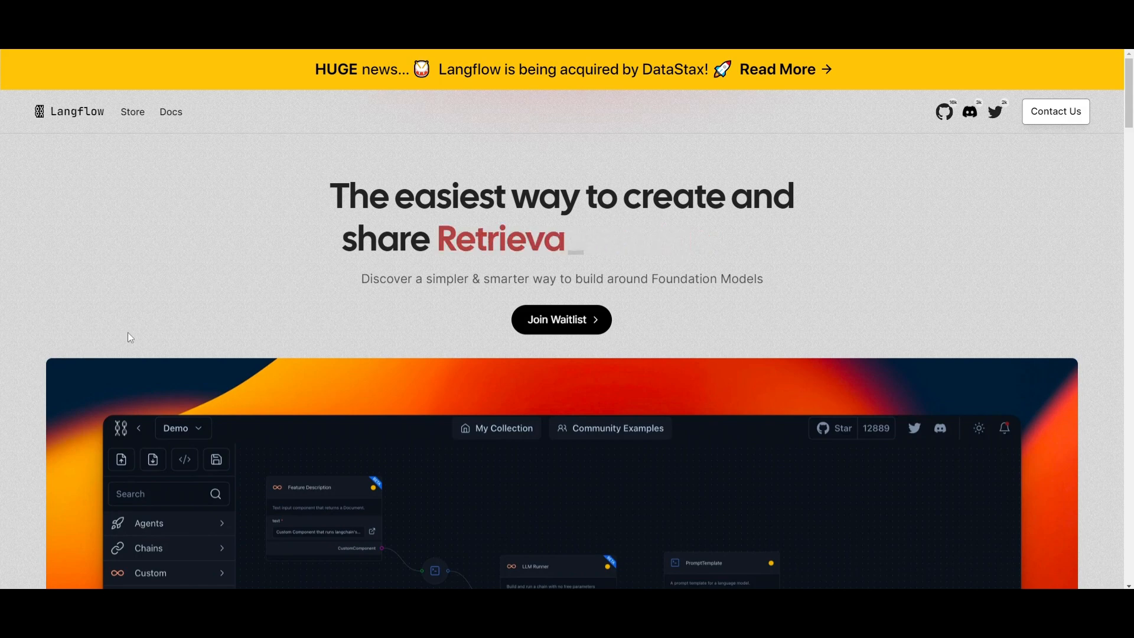
- Look through the Langflow website's home page, from the product demo down to its components and integrations sections
{"action": "scroll", "coordinate": [175, 218], "scroll_direction": "down", "scroll_amount": 2}
{"action": "scroll", "coordinate": [175, 217], "scroll_direction": "down", "scroll_amount": 8}
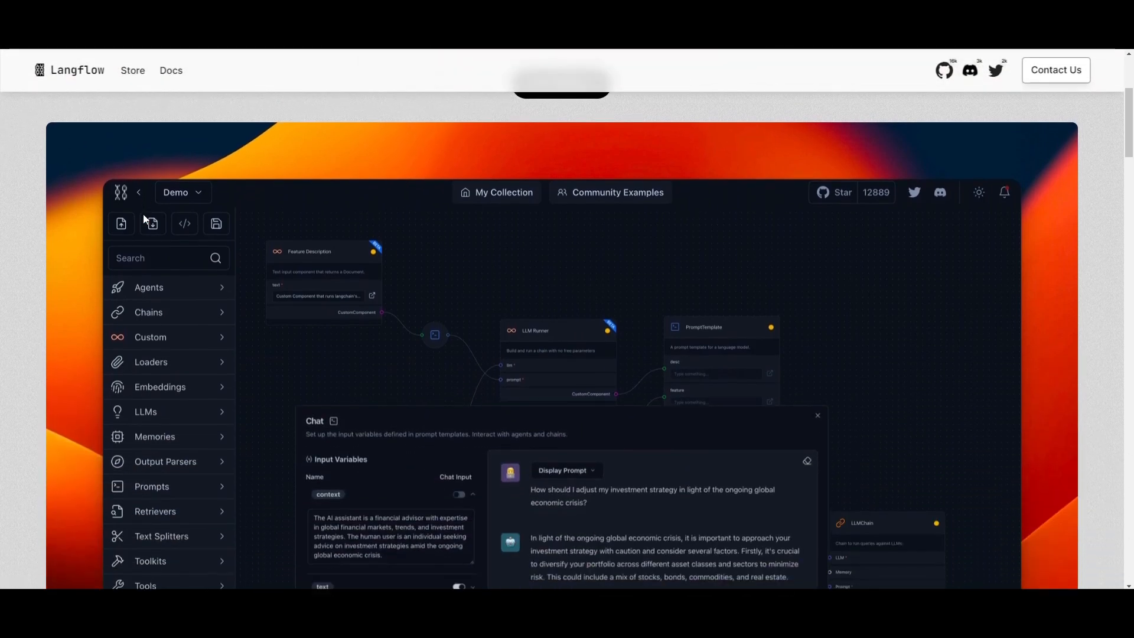
{"action": "scroll", "coordinate": [157, 232], "scroll_direction": "down", "scroll_amount": 8}
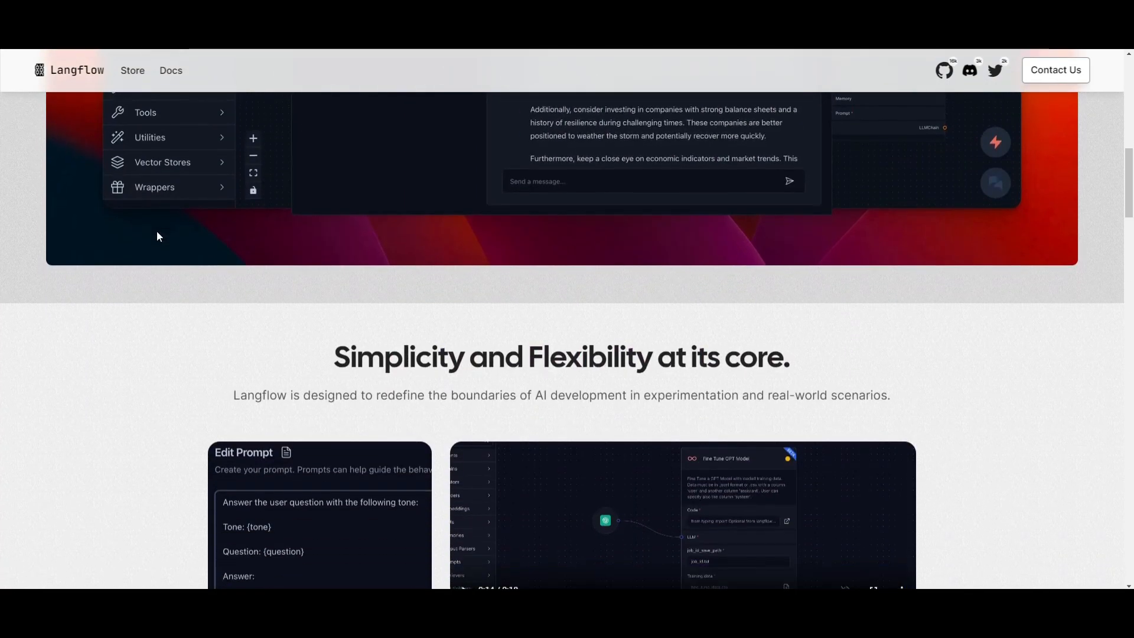
{"action": "scroll", "coordinate": [171, 220], "scroll_direction": "down", "scroll_amount": 5}
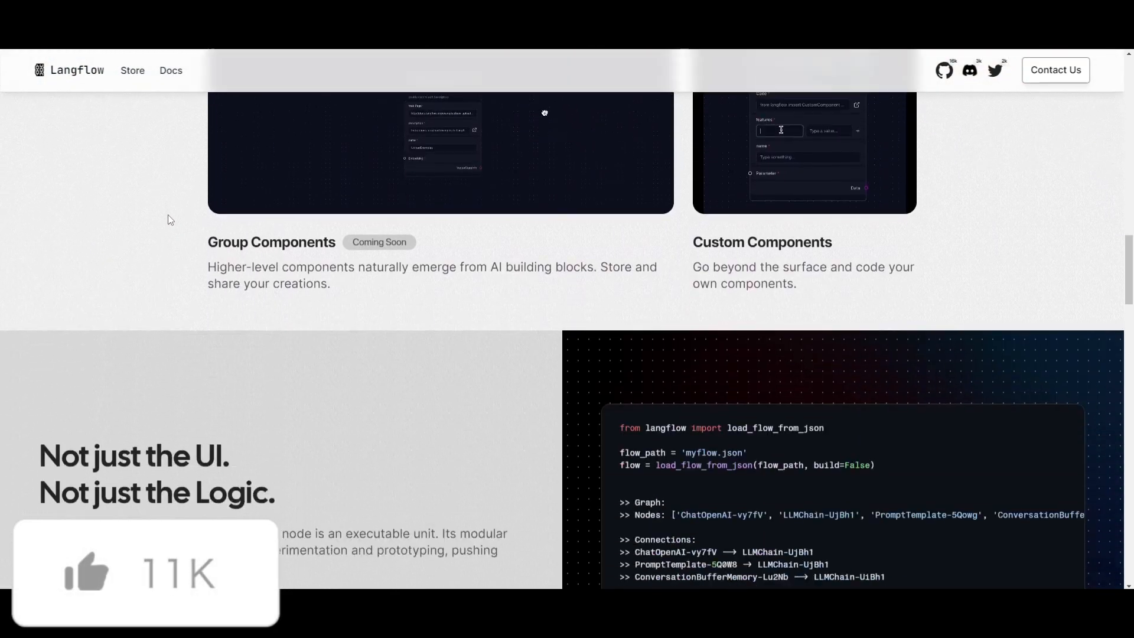
{"action": "scroll", "coordinate": [213, 208], "scroll_direction": "down", "scroll_amount": 3}
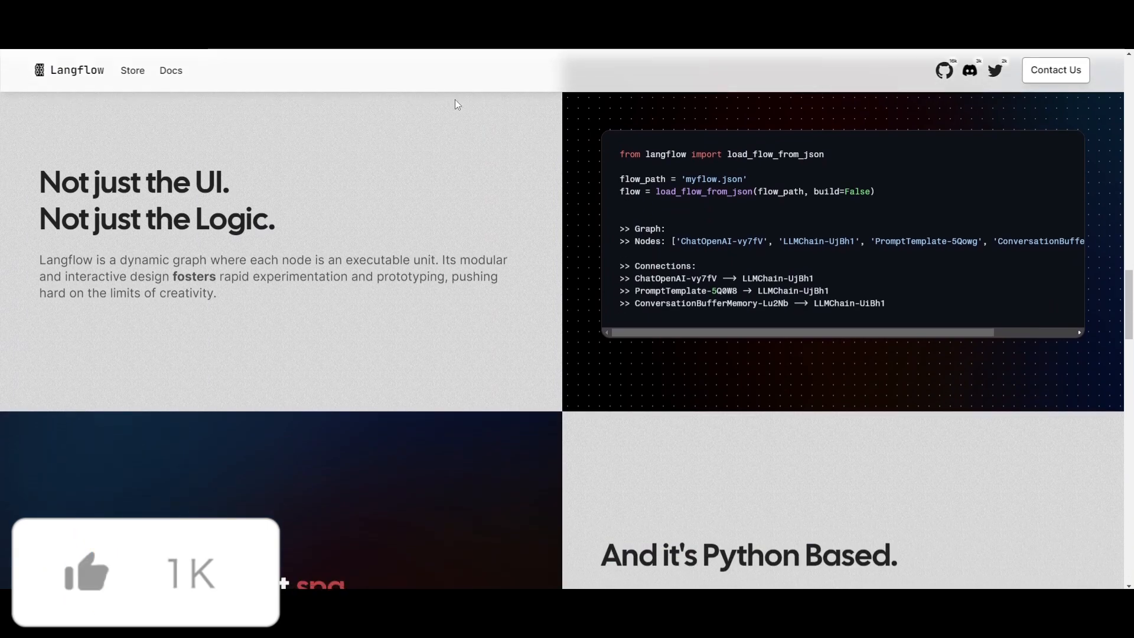
{"action": "scroll", "coordinate": [454, 102], "scroll_direction": "down", "scroll_amount": 10}
{"action": "scroll", "coordinate": [455, 149], "scroll_direction": "down", "scroll_amount": 15}
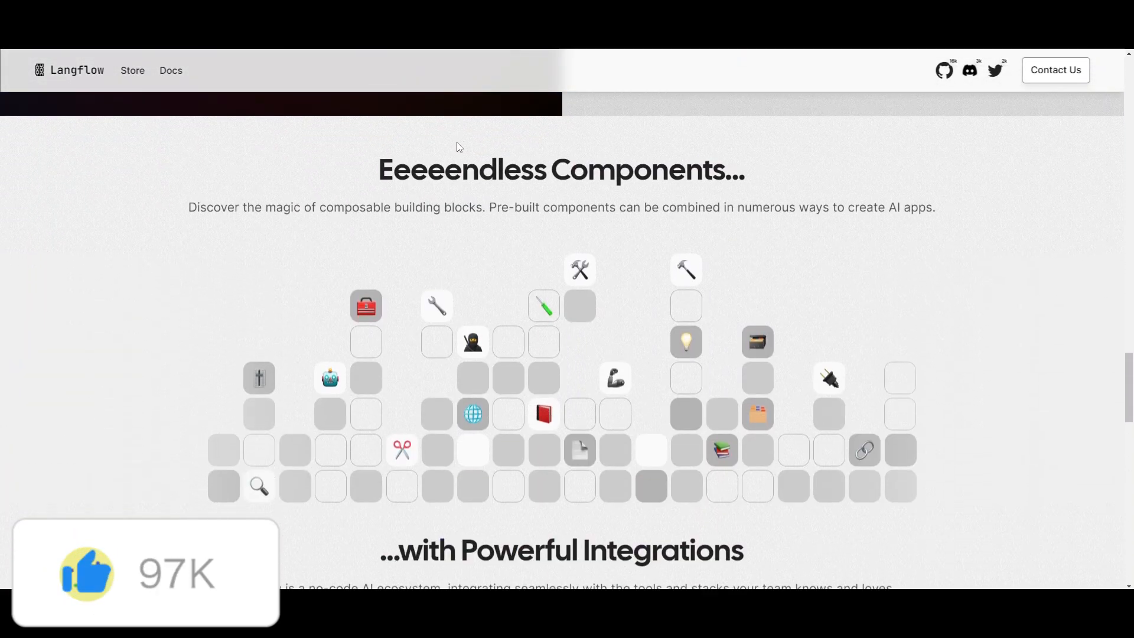
{"action": "scroll", "coordinate": [433, 158], "scroll_direction": "down", "scroll_amount": 6}
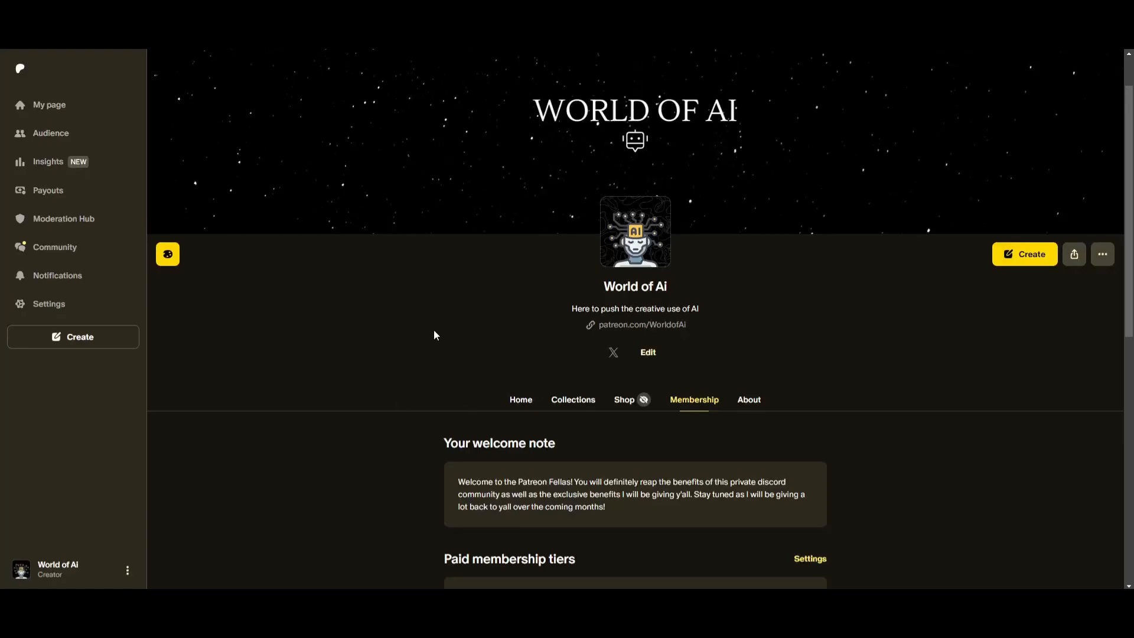
- Look through the World of Ai membership page on Patreon and the WorldofAi profile's posts on X
{"action": "scroll", "coordinate": [434, 333], "scroll_direction": "down", "scroll_amount": 8}
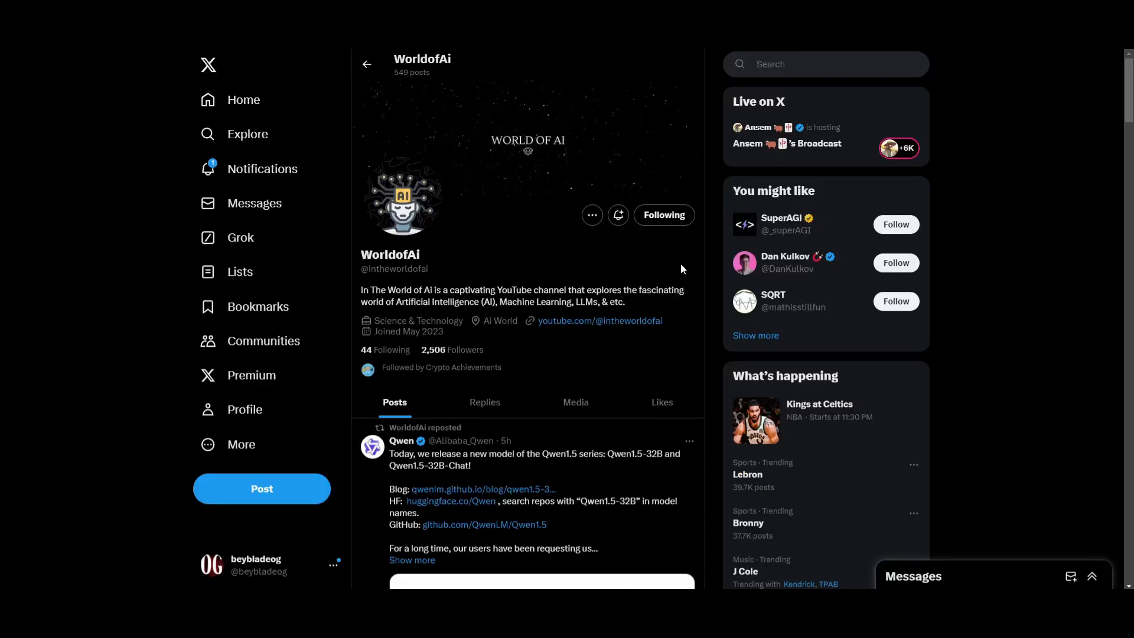
{"action": "scroll", "coordinate": [484, 267], "scroll_direction": "down", "scroll_amount": 7}
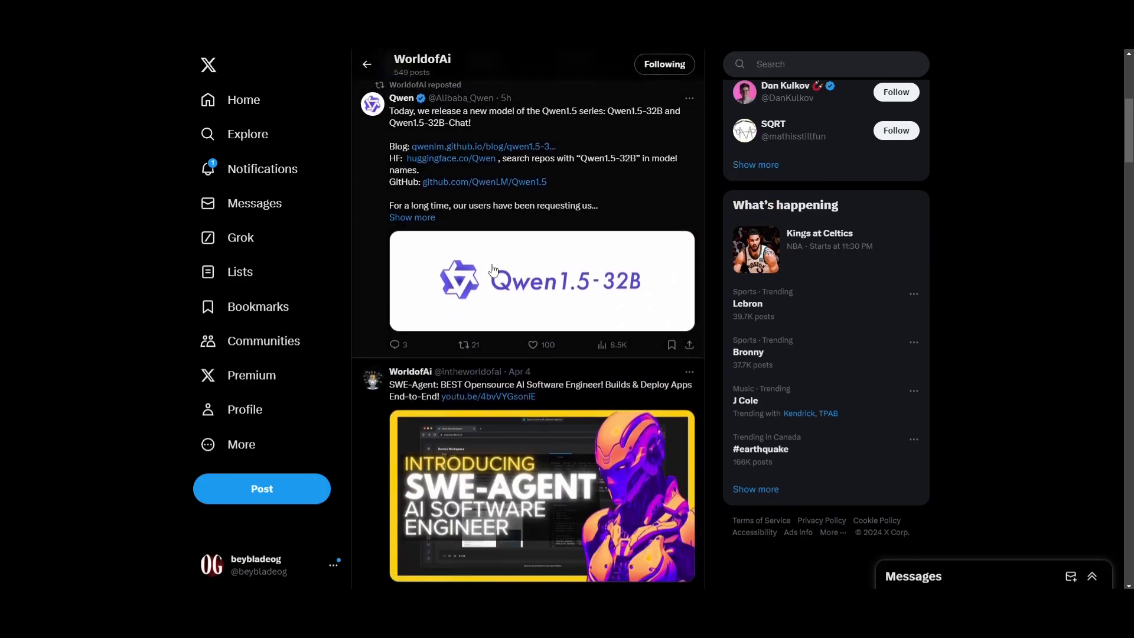
{"action": "scroll", "coordinate": [502, 322], "scroll_direction": "down", "scroll_amount": 15}
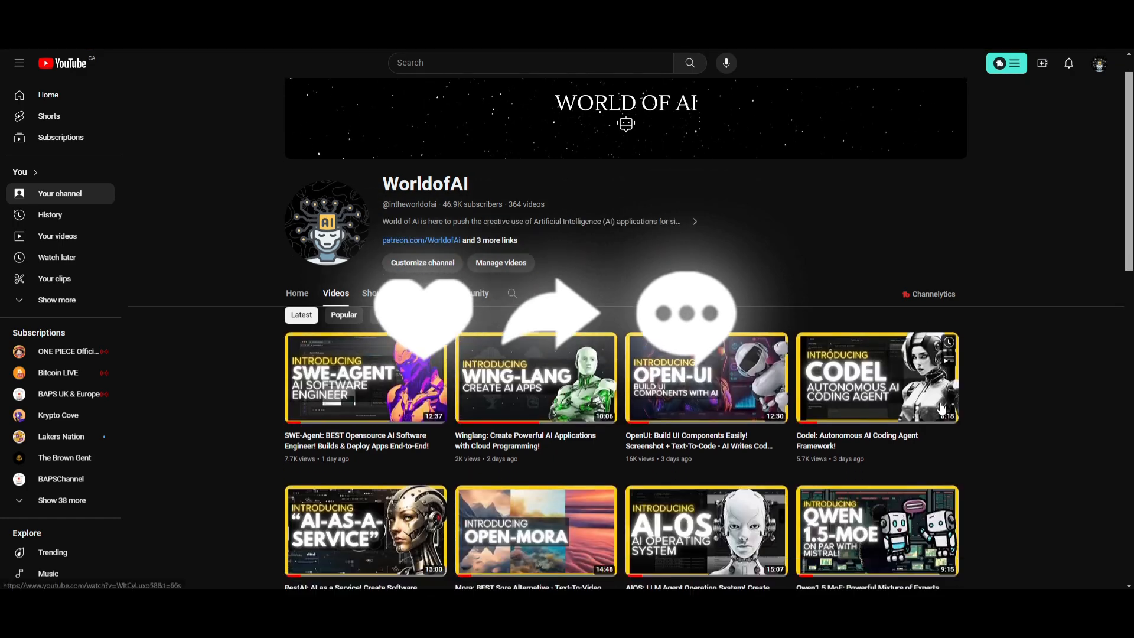
- Switch to YouTube and browse the latest uploads in the WorldofAI channel's video list
{"action": "scroll", "coordinate": [941, 407], "scroll_direction": "down", "scroll_amount": 3}
{"action": "scroll", "coordinate": [942, 407], "scroll_direction": "down", "scroll_amount": 10}
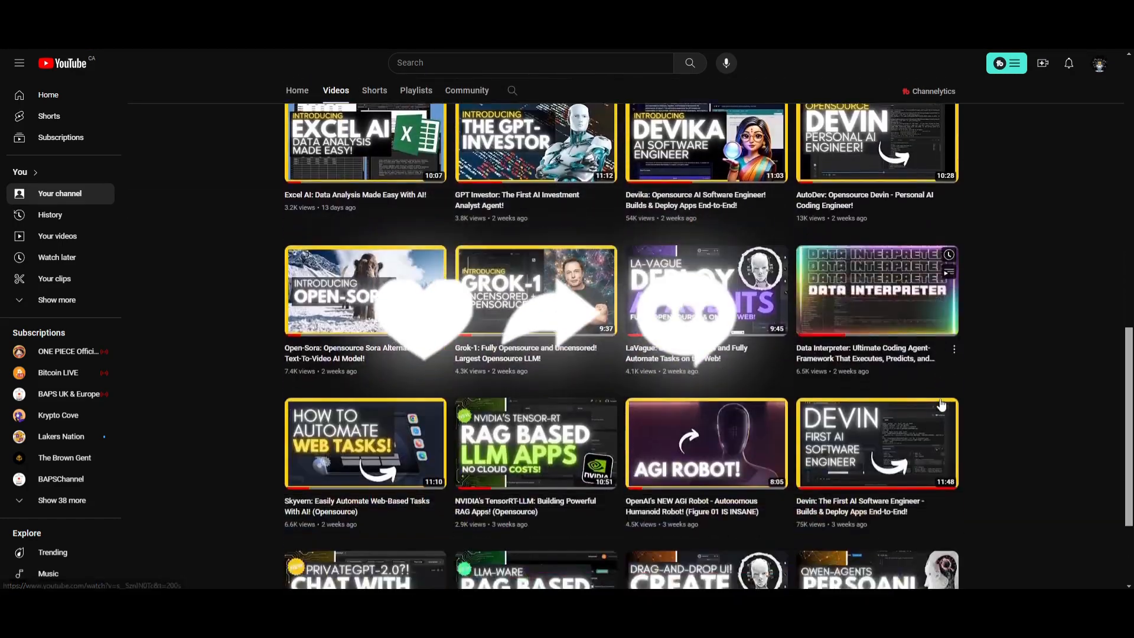
{"action": "scroll", "coordinate": [942, 404], "scroll_direction": "down", "scroll_amount": 10}
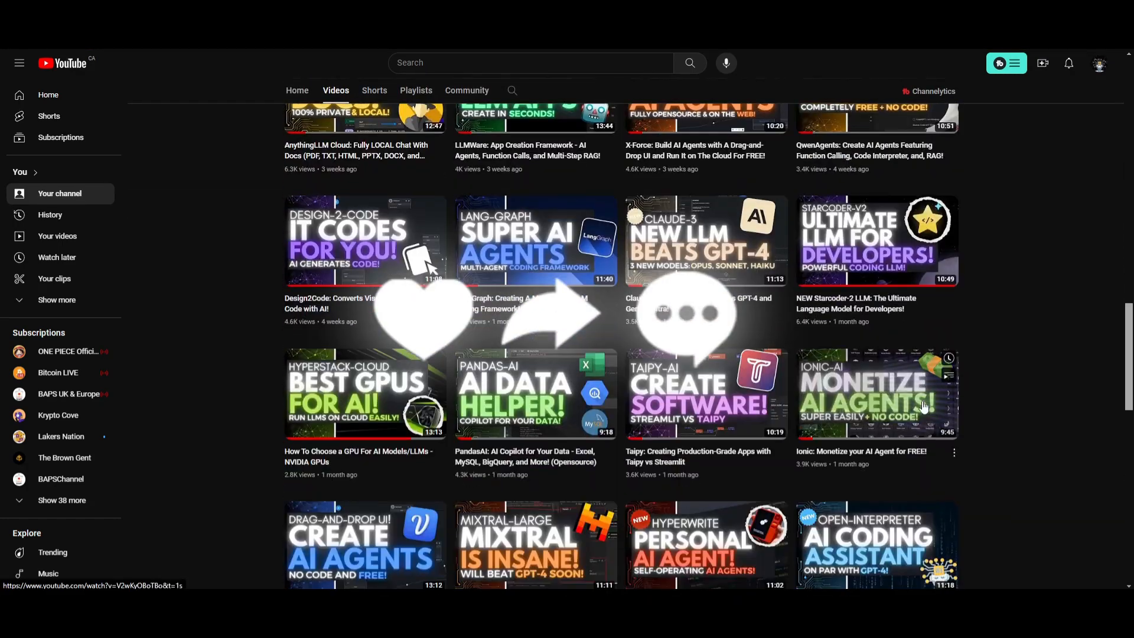
{"action": "scroll", "coordinate": [923, 407], "scroll_direction": "down", "scroll_amount": 9}
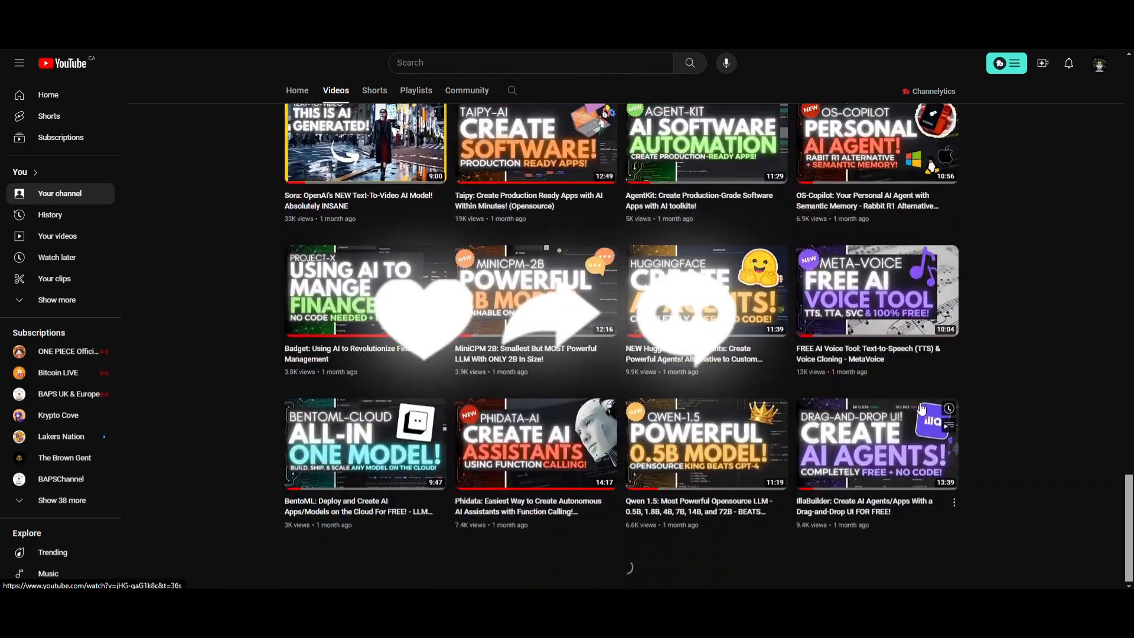